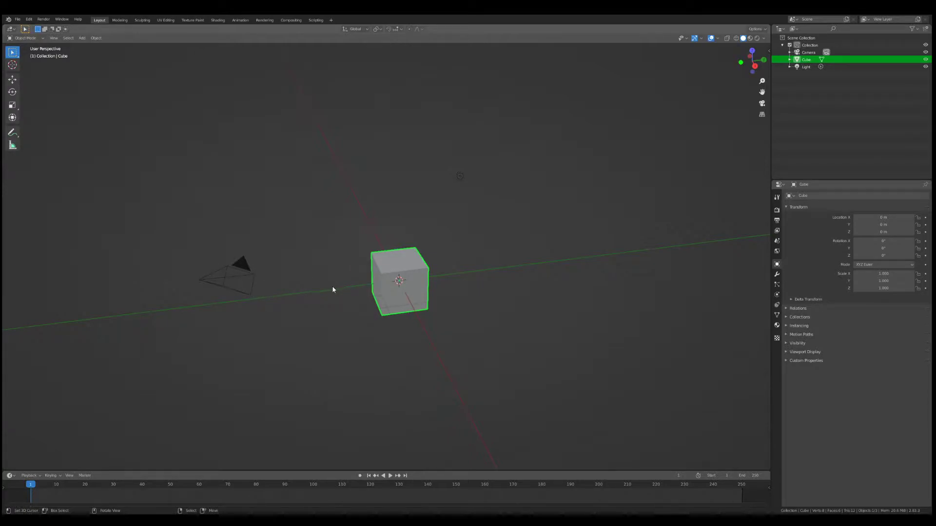
# Look through the scene camera and use Walk Navigation to reframe the cube from a lower angle within the camera frame
pyautogui.press('KP_0')
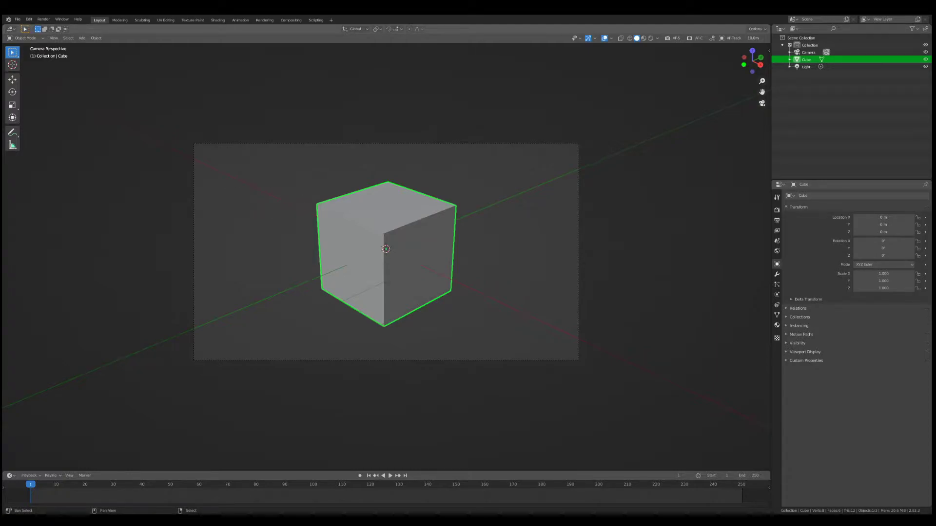
pyautogui.hotkey('shift', '`')
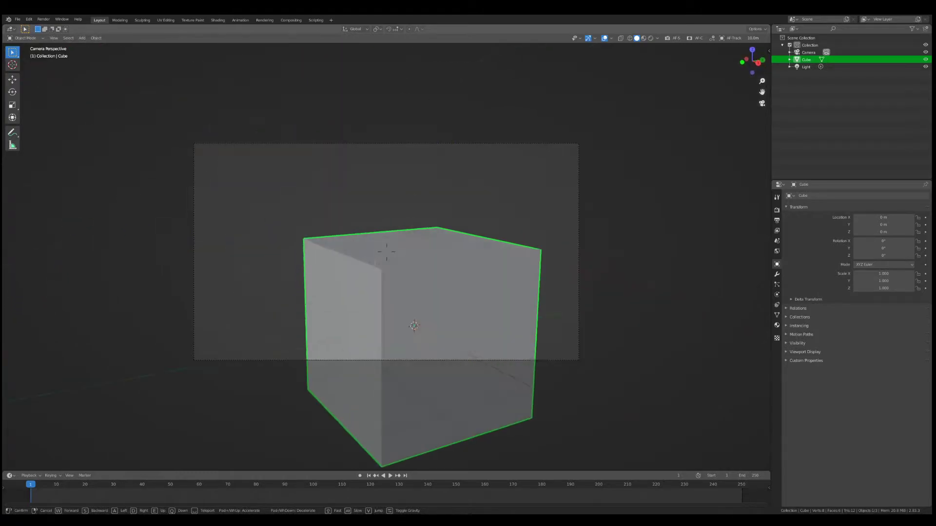
pyautogui.press('s')
pyautogui.press('w')
pyautogui.press('s')
pyautogui.press('d')
pyautogui.press('w')
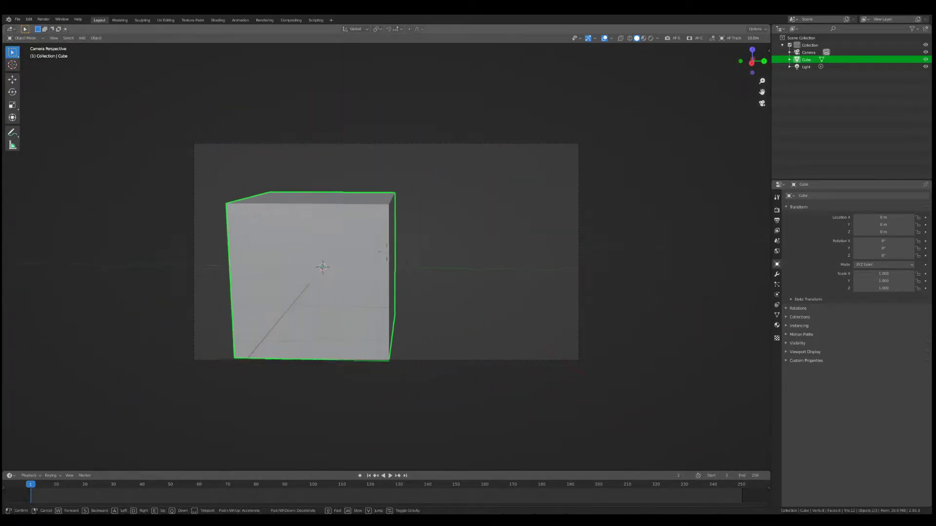
pyautogui.press('a')
pyautogui.press('s')
pyautogui.press('d')
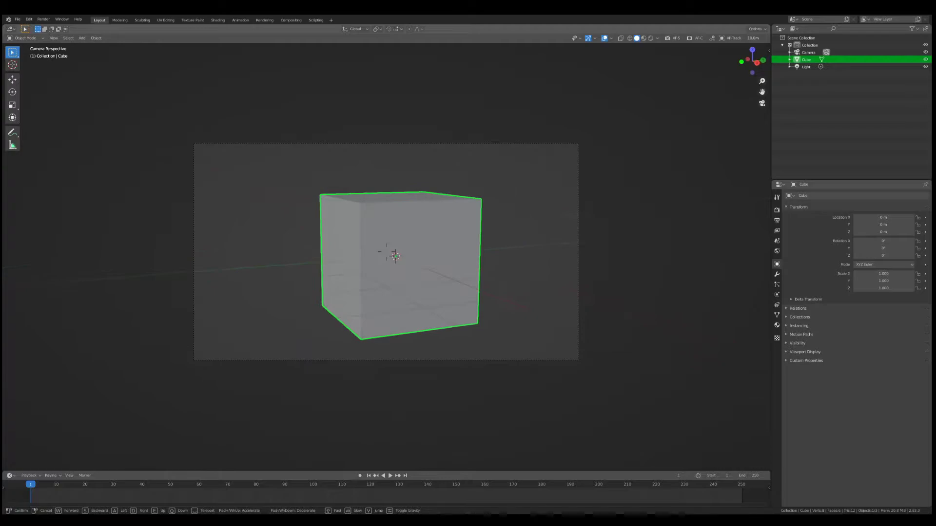
pyautogui.click(387, 255)
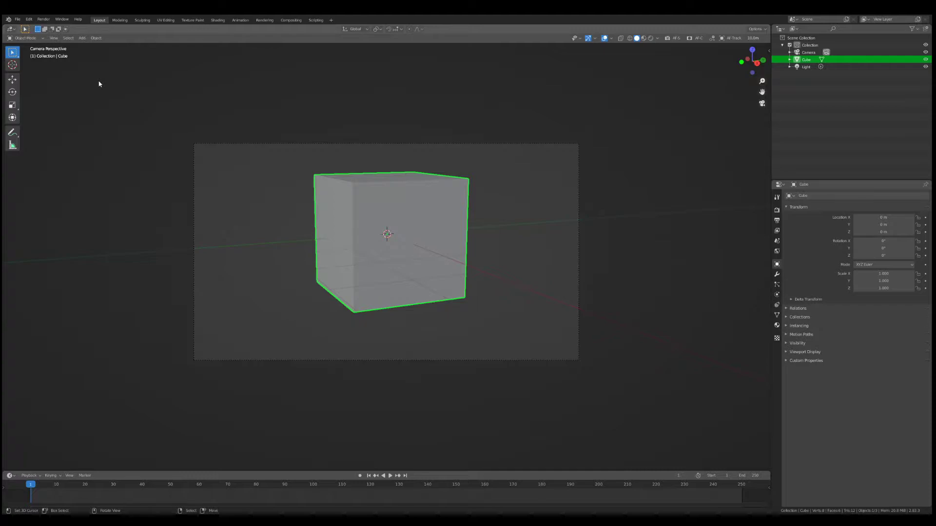
# Start Walk Navigation again and move the camera closer so the cube fills more of the frame with one vertical edge facing it
pyautogui.click(52, 38)
pyautogui.moveTo(102, 111)
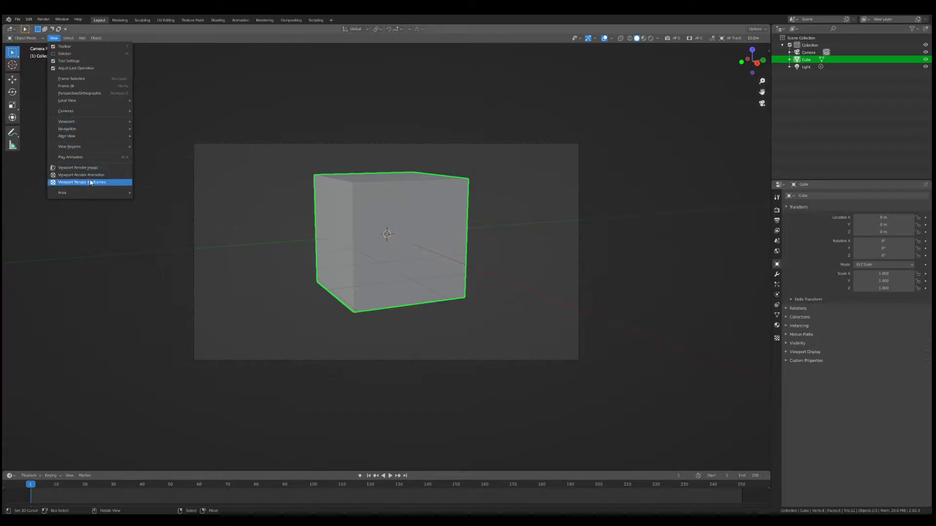
pyautogui.moveTo(72, 100)
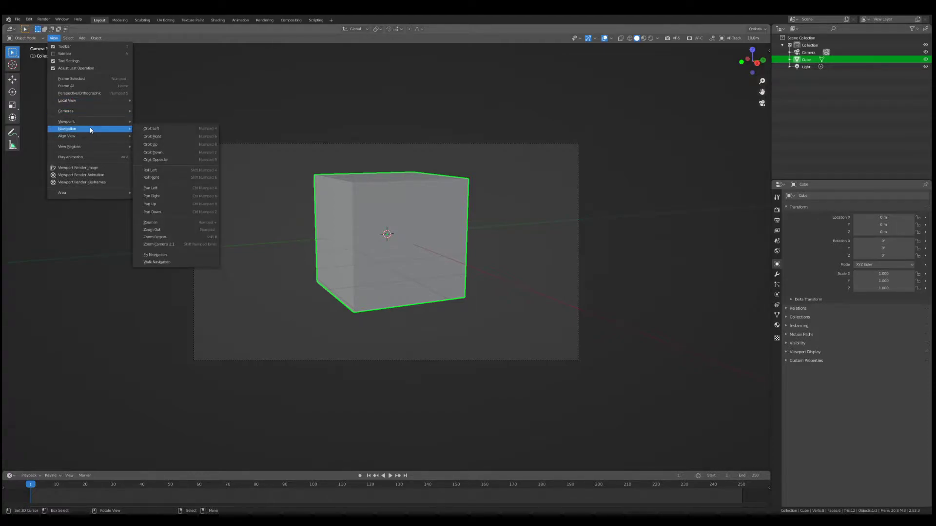
pyautogui.click(183, 264)
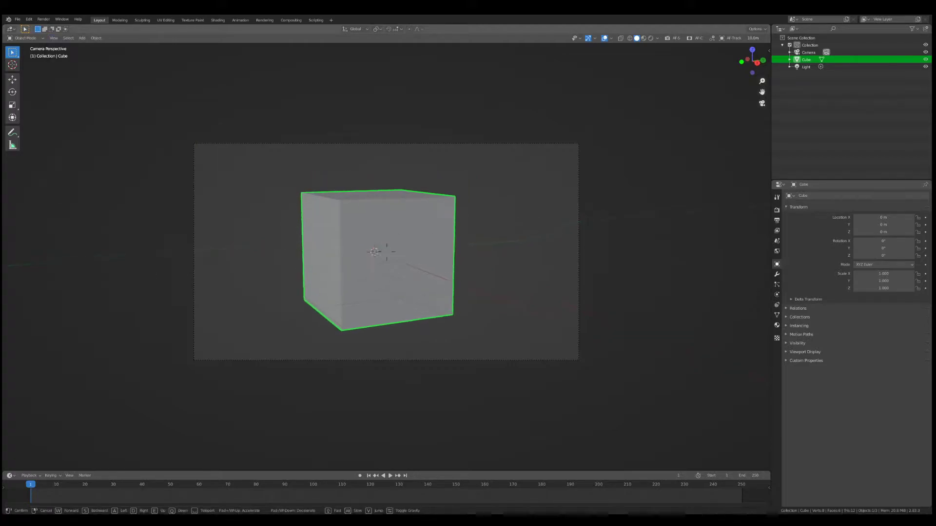
pyautogui.press('w')
pyautogui.press('d')
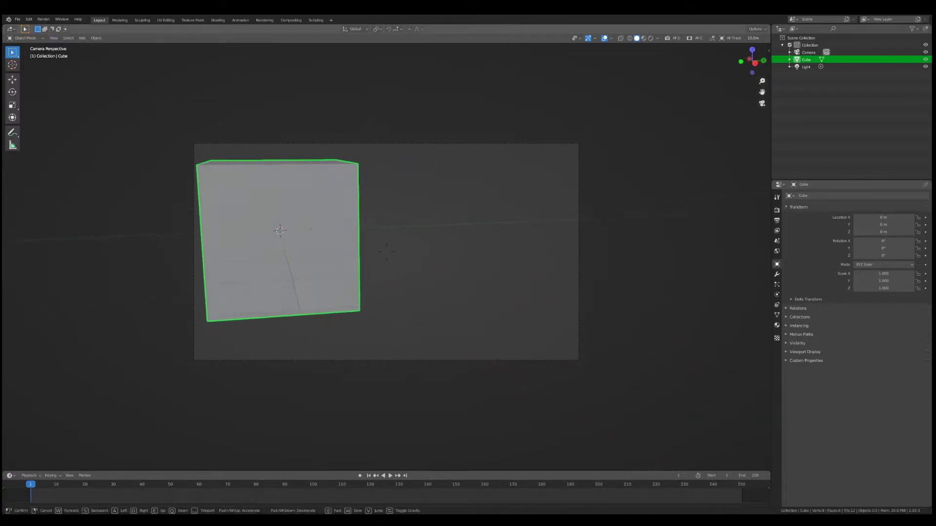
pyautogui.press('a')
pyautogui.press('w')
pyautogui.press('a')
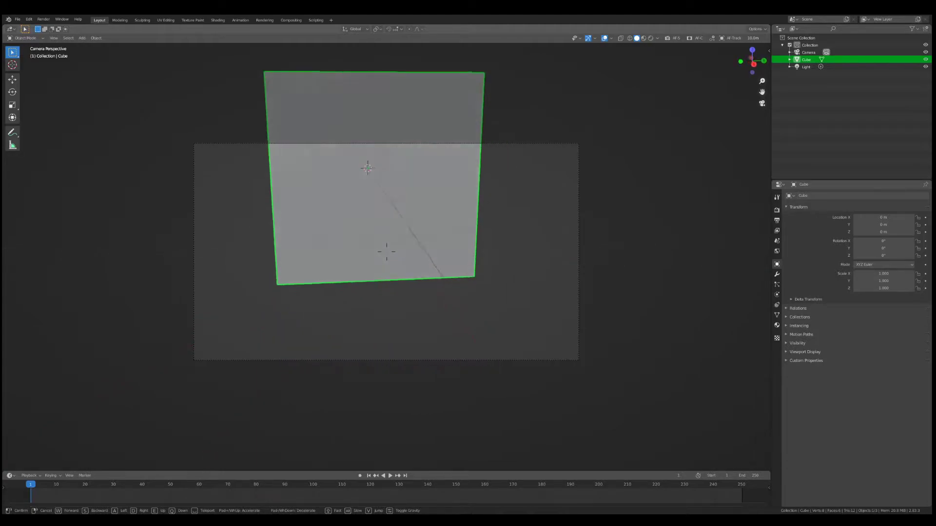
pyautogui.press('s')
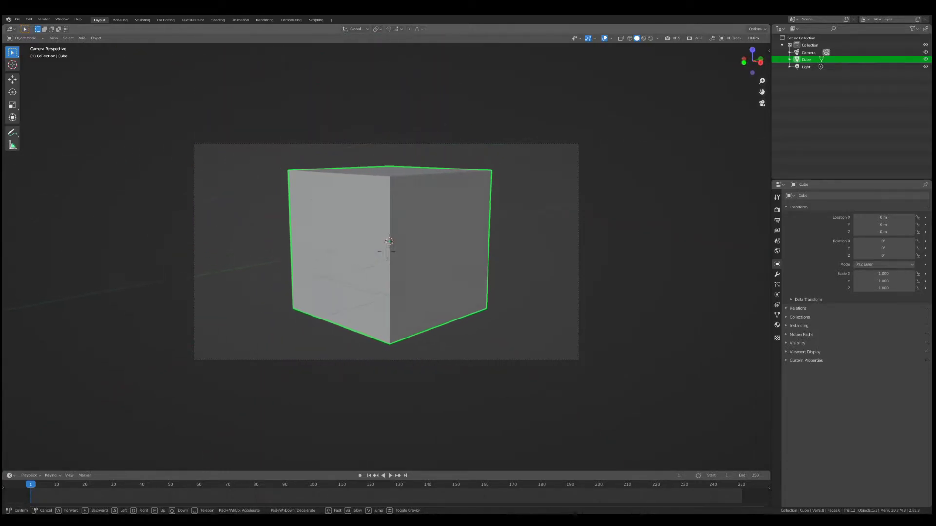
pyautogui.press('w')
pyautogui.press('a')
pyautogui.press('s')
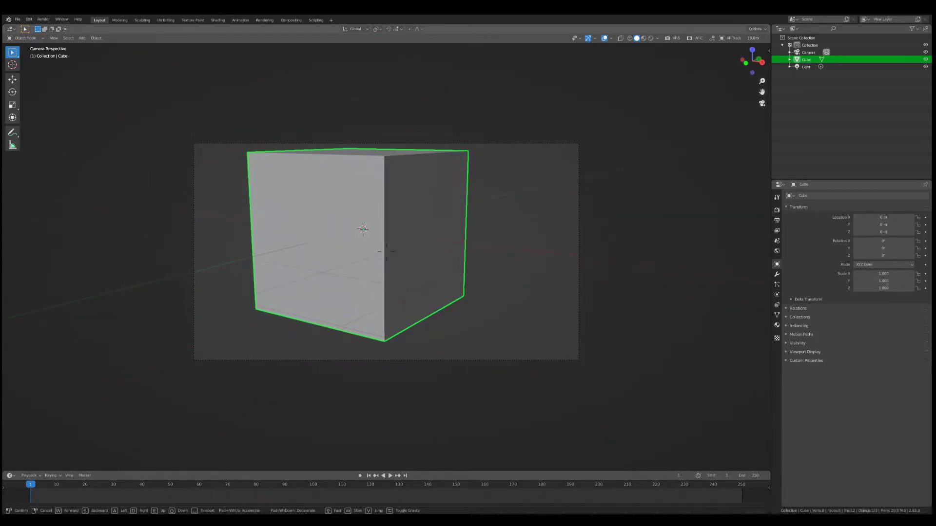
pyautogui.click(388, 255)
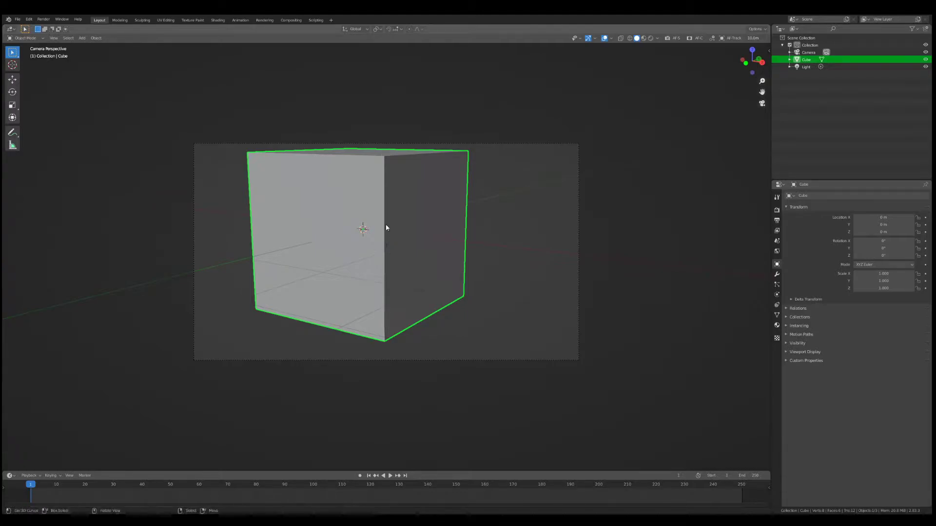
pyautogui.hotkey('shift', '`')
pyautogui.press('d')
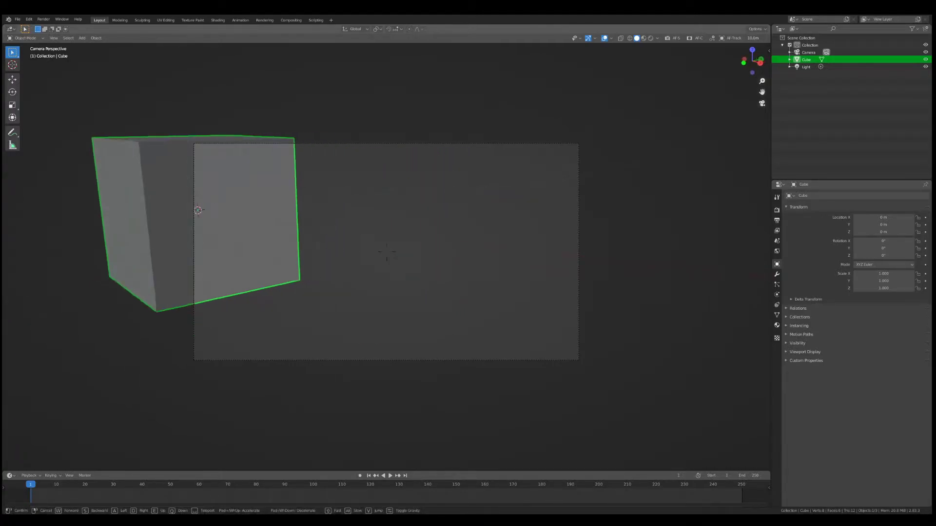
pyautogui.press('w')
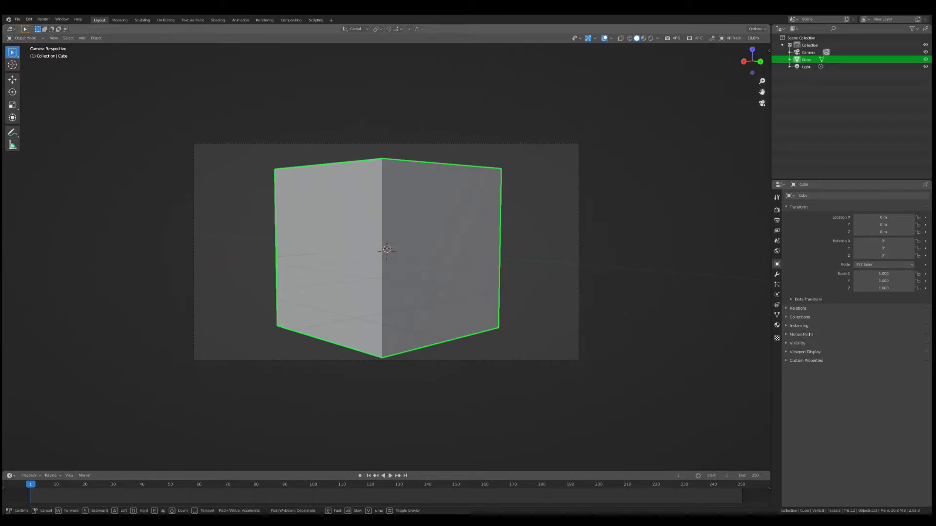
pyautogui.click(388, 255)
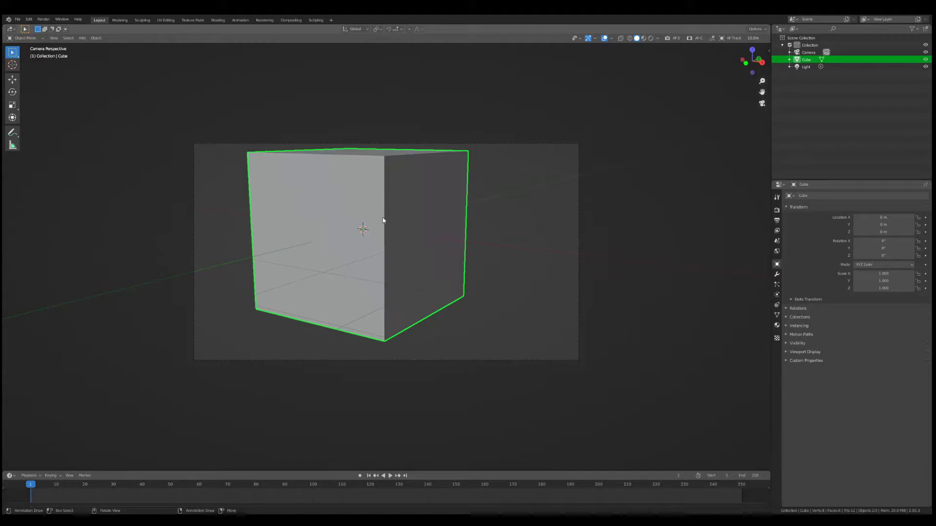
# Enable the Screencast Keys overlay in the 3D viewport
pyautogui.press('n')
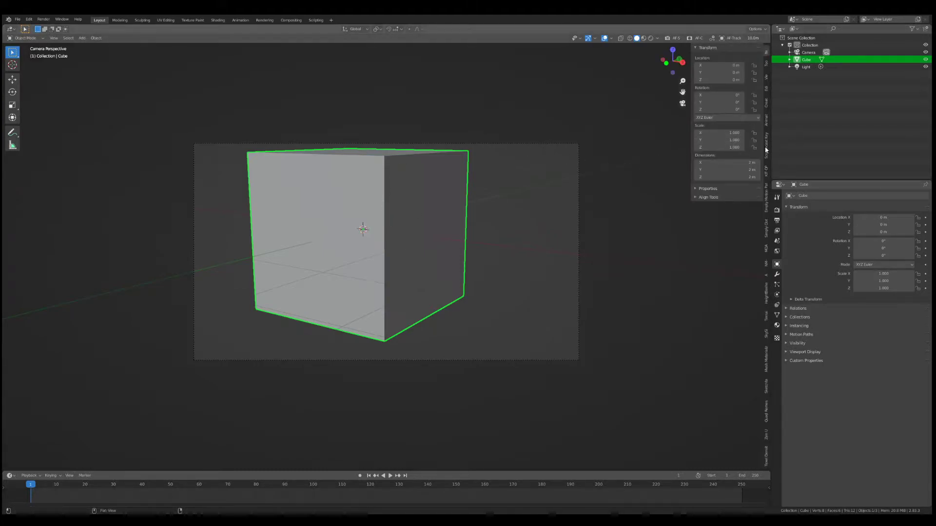
pyautogui.click(766, 146)
pyautogui.click(706, 48)
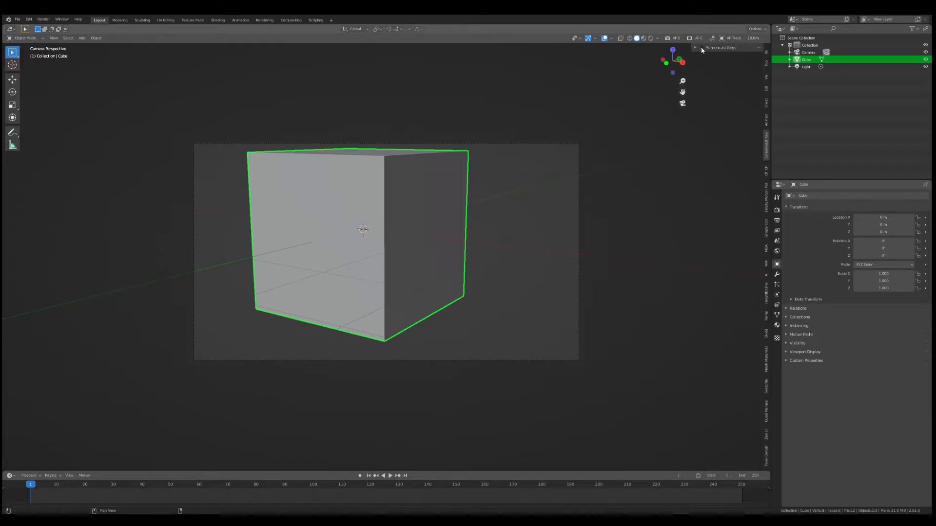
pyautogui.click(702, 49)
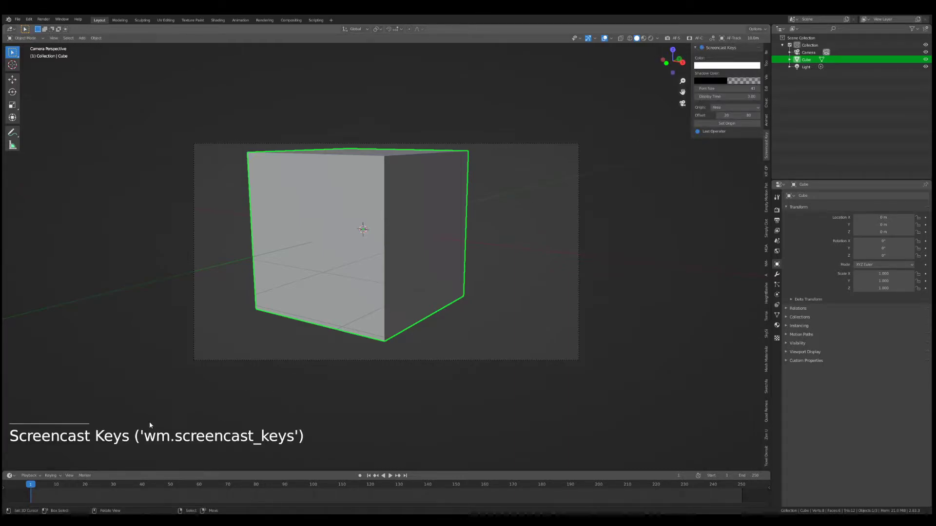
# Toggle repeatedly between the camera view and the user perspective, ending in the user perspective
pyautogui.press('KP_0')
pyautogui.press('KP_0')
pyautogui.press('KP_0')
pyautogui.press('KP_0')
pyautogui.press('KP_0')
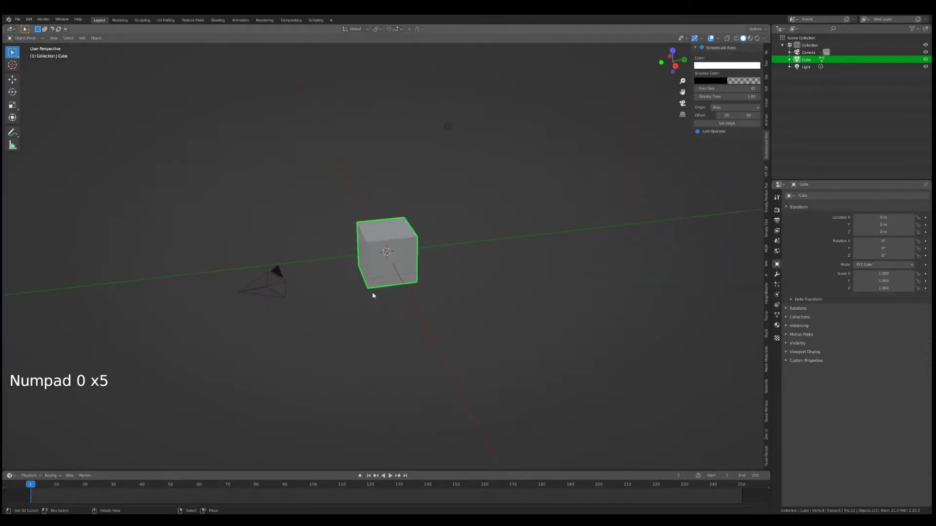
pyautogui.press('KP_0')
pyautogui.press('KP_0')
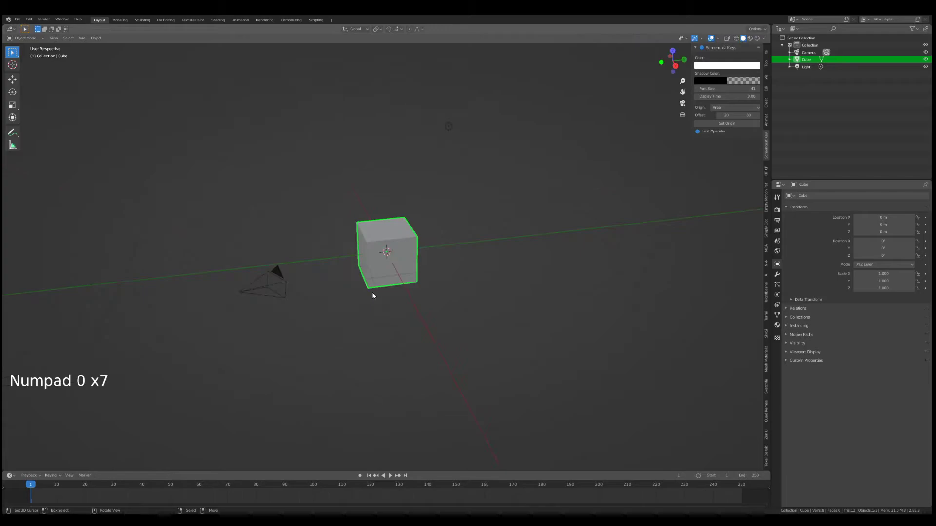
# Add a second camera at the world origin with nothing else selected and make it the active scene camera
pyautogui.press('a')
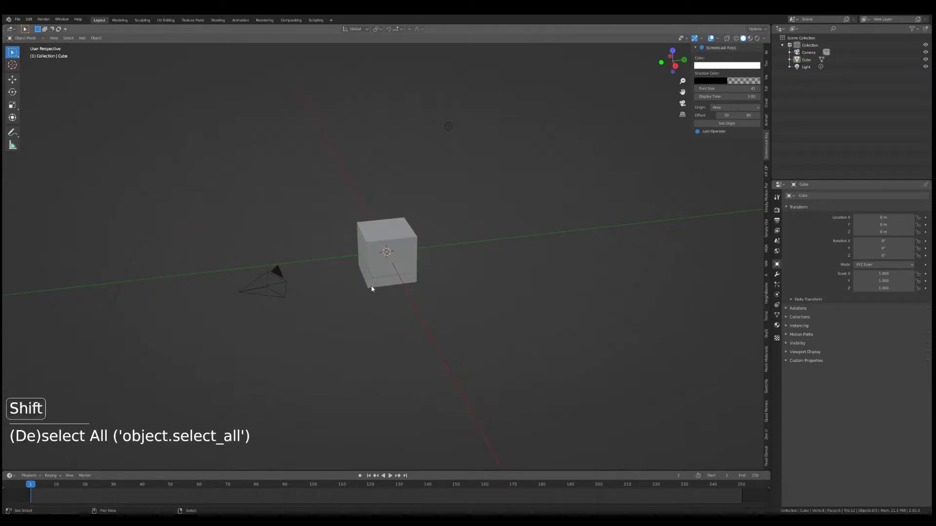
pyautogui.hotkey('shift', 'a')
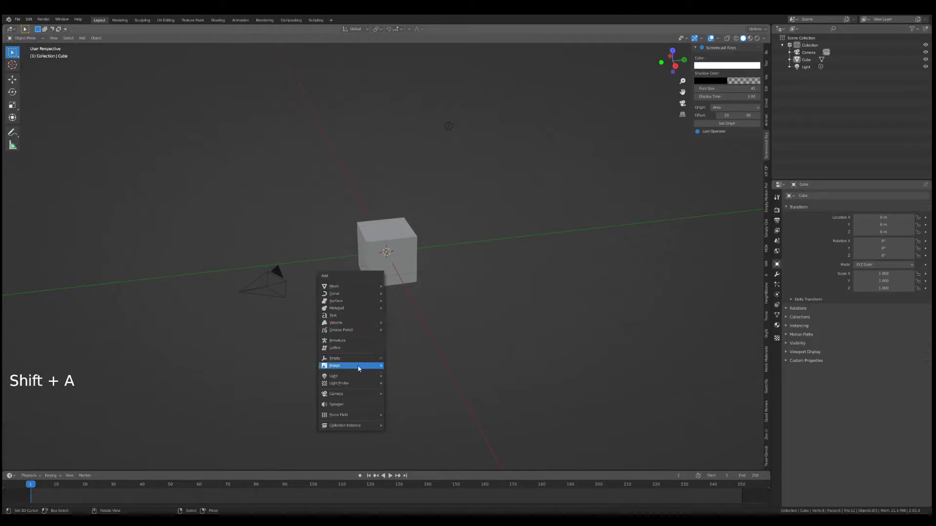
pyautogui.click(401, 393)
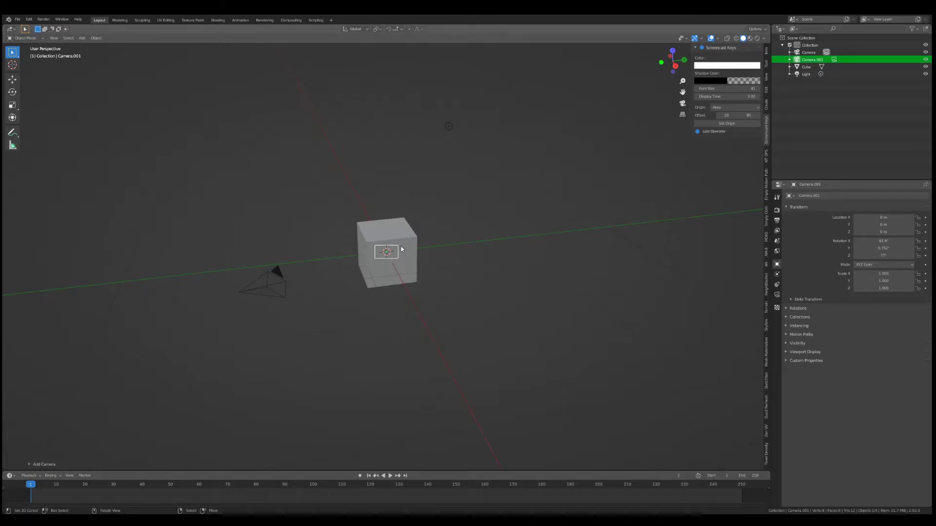
pyautogui.press('ctrl+KP_0')
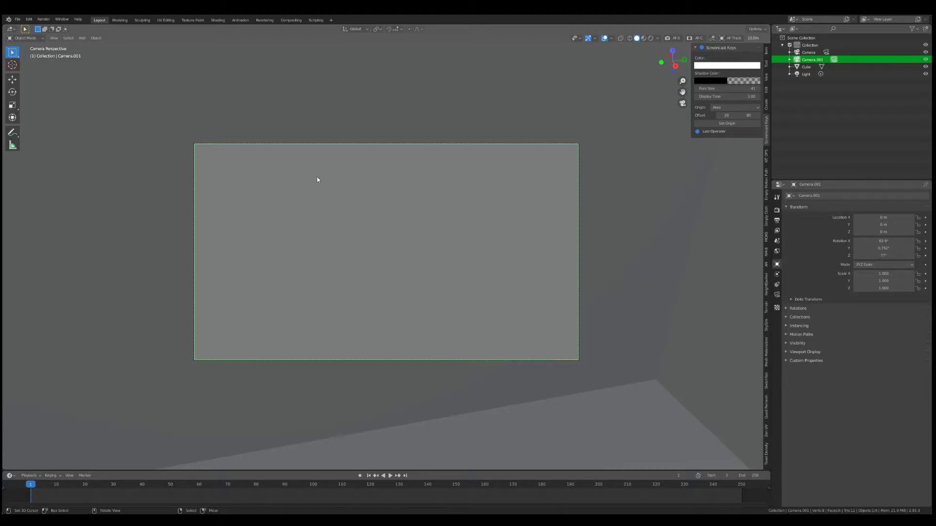
# Pull the new camera back out of the cube with Walk Navigation until the whole cube fits in the frame
pyautogui.click(54, 38)
pyautogui.moveTo(98, 108)
pyautogui.moveTo(108, 129)
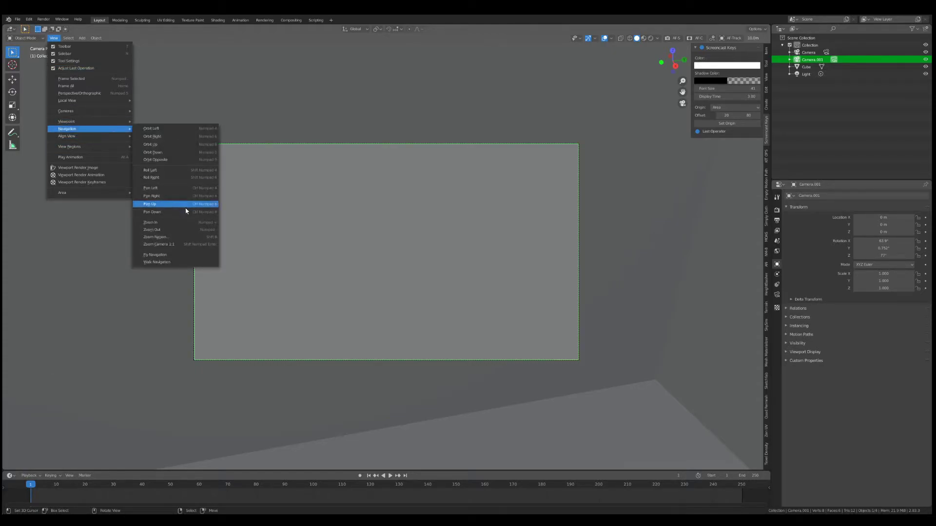
pyautogui.click(191, 256)
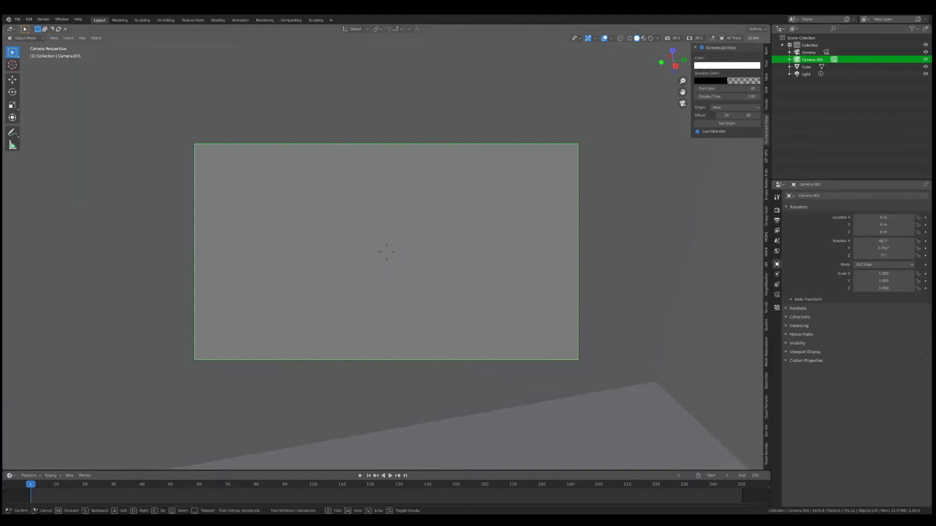
pyautogui.press('s')
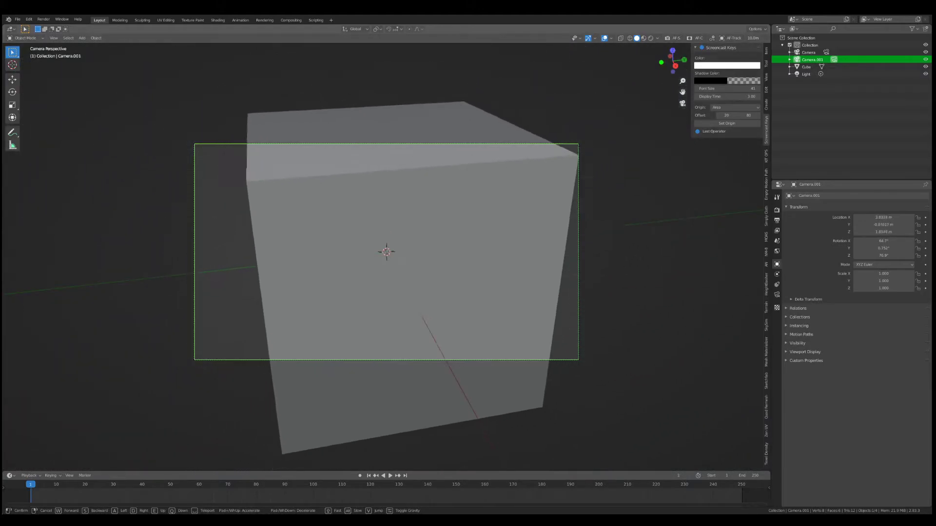
pyautogui.press('shift')
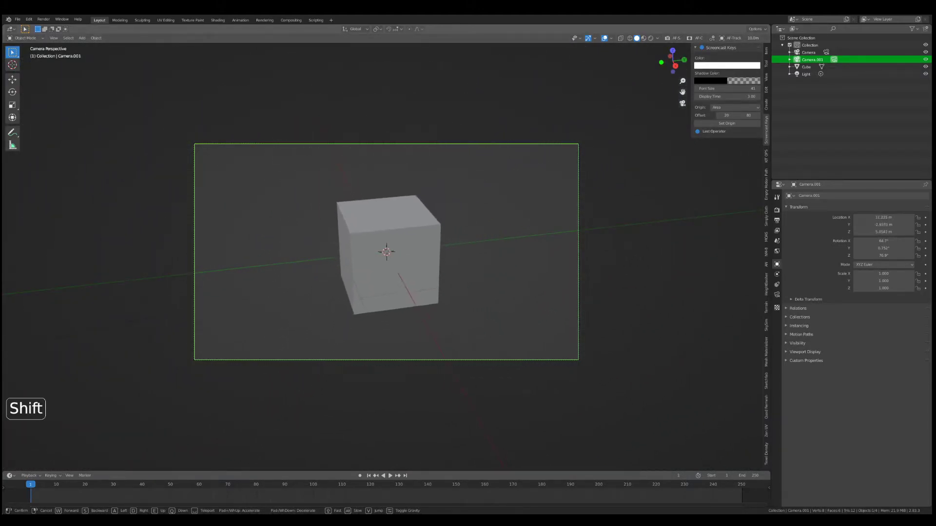
pyautogui.press('shift')
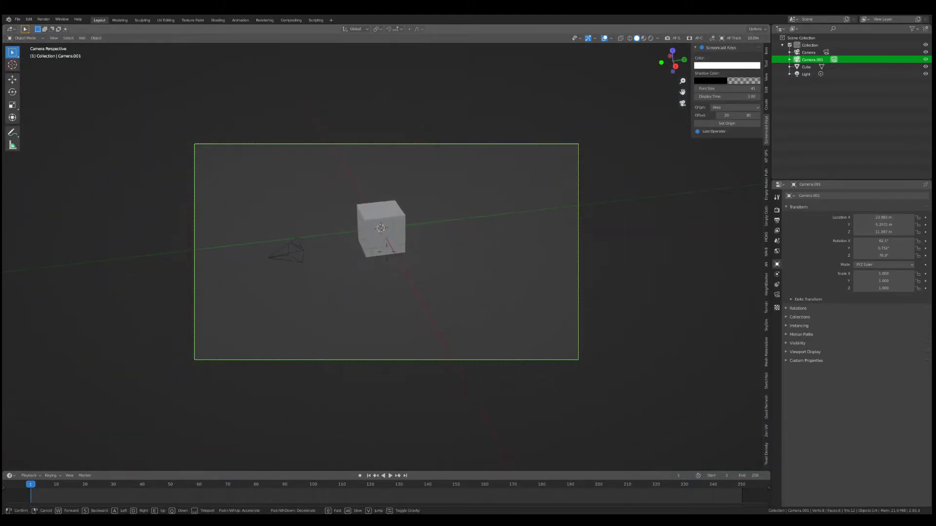
# Walk the new camera closer and around the cube to a low corner view and keep that position
pyautogui.hotkey('shift', 'w')
pyautogui.hotkey('shift', 'd')
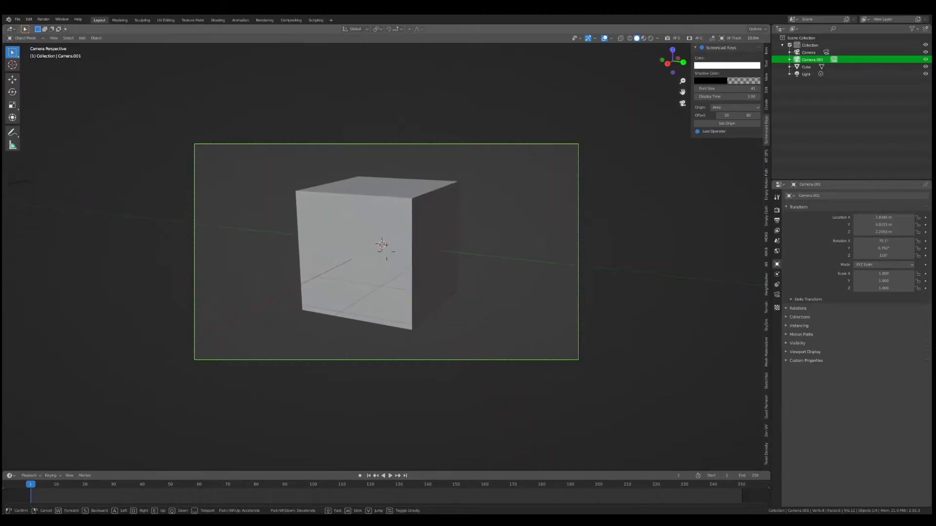
pyautogui.hotkey('shift', 's')
pyautogui.hotkey('shift', 'w')
pyautogui.hotkey('shift', 's')
pyautogui.hotkey('shift', 'w')
pyautogui.hotkey('shift', 's')
pyautogui.press('w')
pyautogui.click(546, 325)
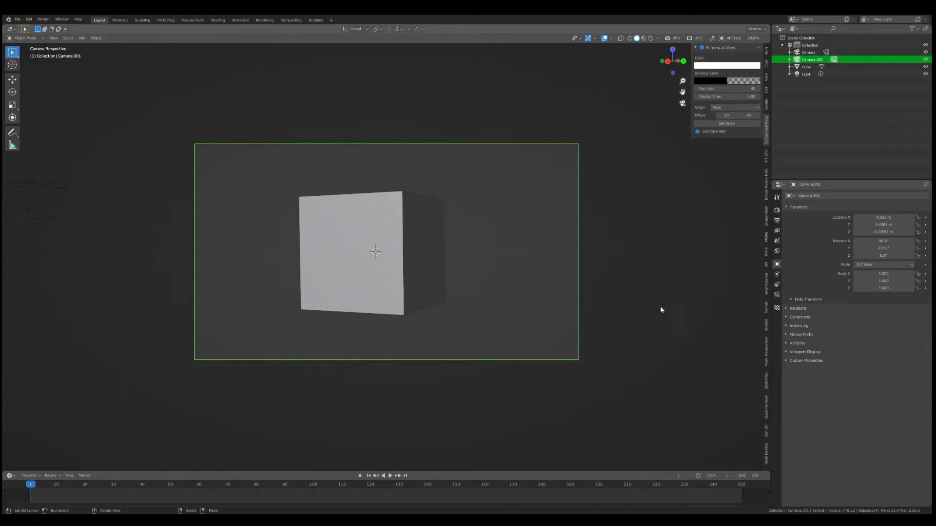
# Show the camera data settings, alternate between the two cameras, and make the original Camera the active scene camera
pyautogui.click(777, 295)
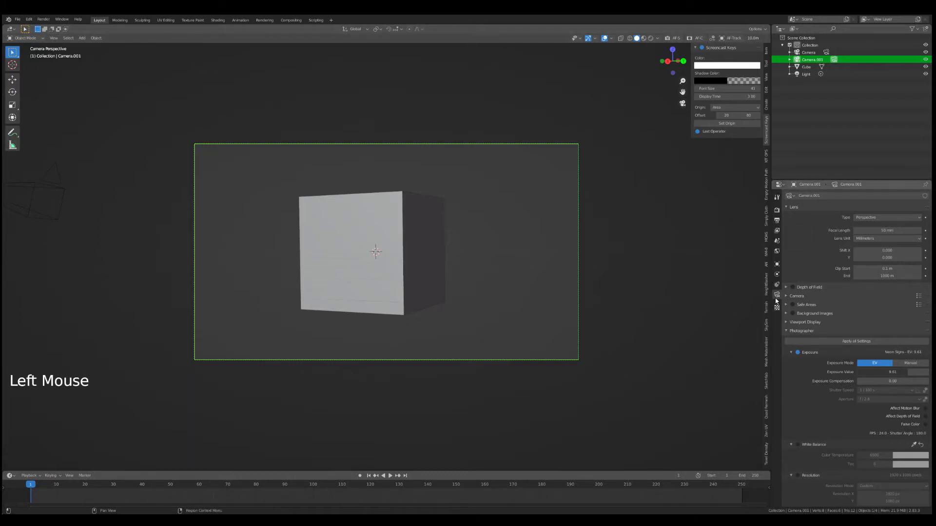
pyautogui.click(809, 53)
pyautogui.click(812, 62)
pyautogui.click(810, 54)
pyautogui.click(811, 61)
pyautogui.click(809, 54)
pyautogui.click(810, 59)
pyautogui.click(808, 55)
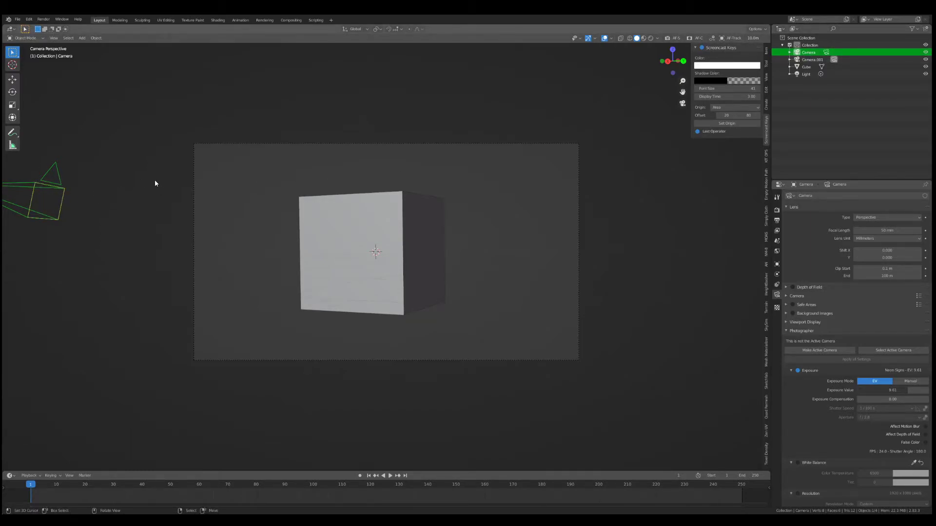
pyautogui.press('ctrl+KP_0')
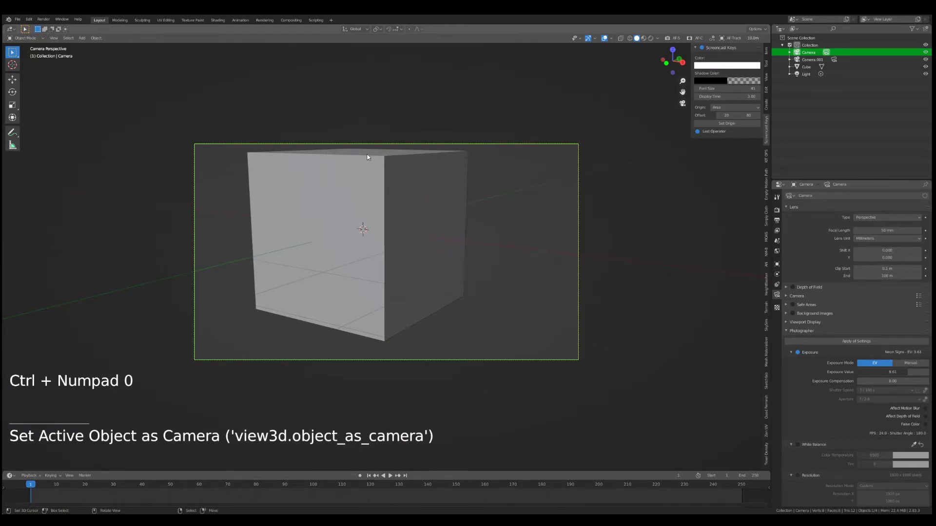
# Make Camera.001 the active scene camera and switch its lens unit to Field of View and back to Millimeters
pyautogui.click(810, 60)
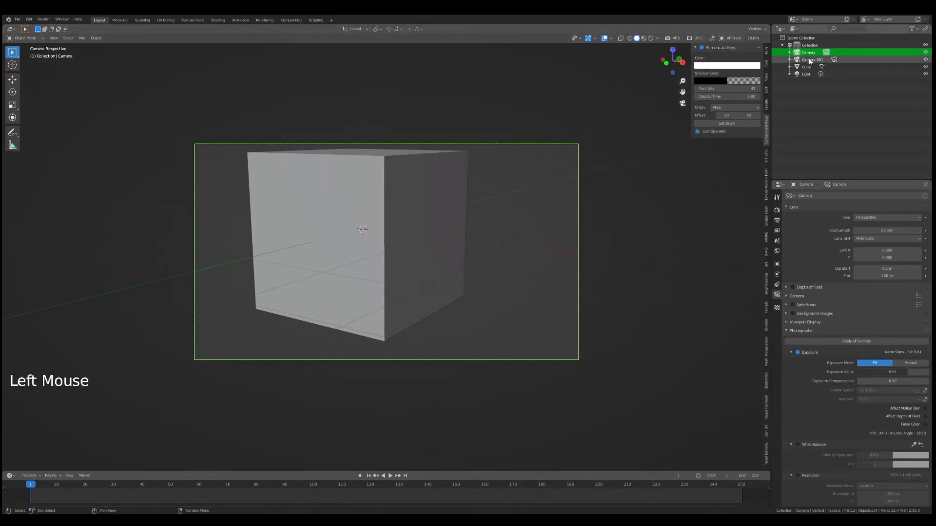
pyautogui.press('ctrl+KP_0')
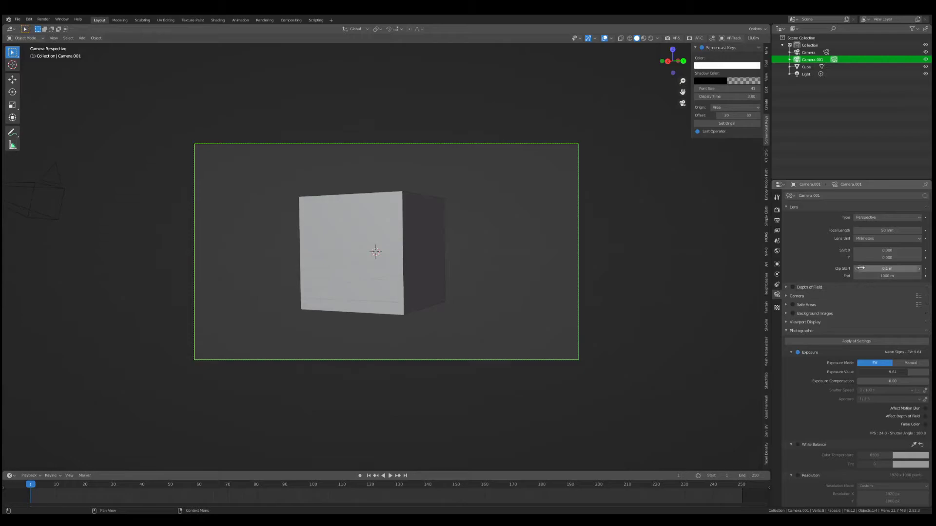
pyautogui.click(873, 239)
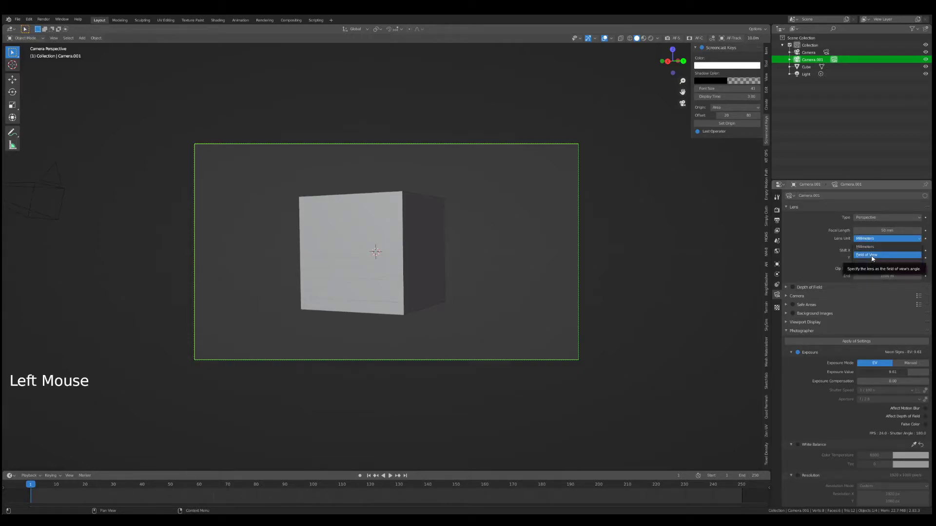
pyautogui.click(871, 257)
pyautogui.click(870, 239)
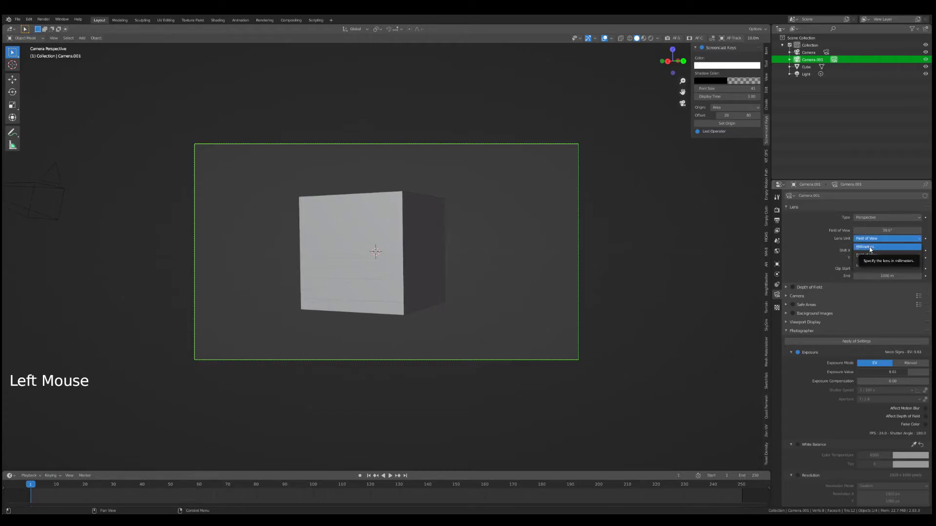
pyautogui.click(869, 247)
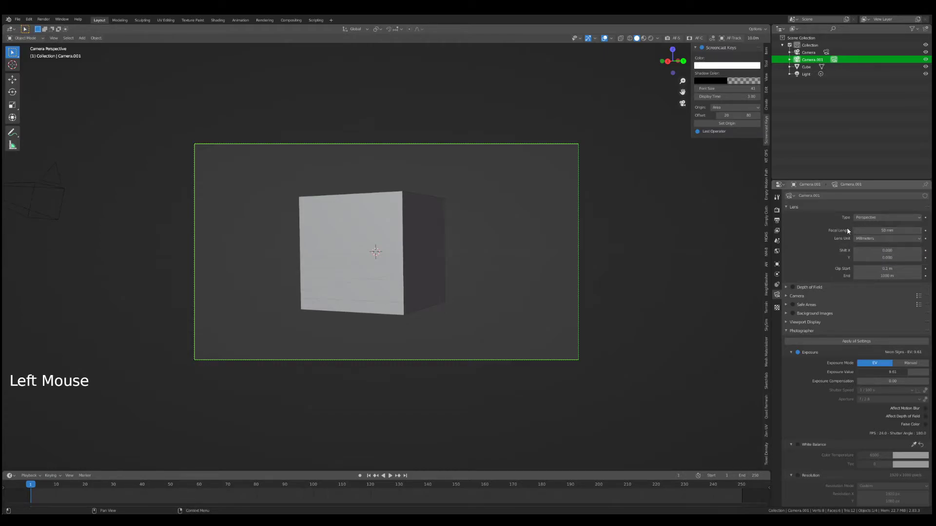
# Try focal lengths of 35 mm, 100 mm and 10 mm on Camera.001, leaving it at 10 mm
pyautogui.click(879, 230)
pyautogui.write('35')
pyautogui.press('Return')
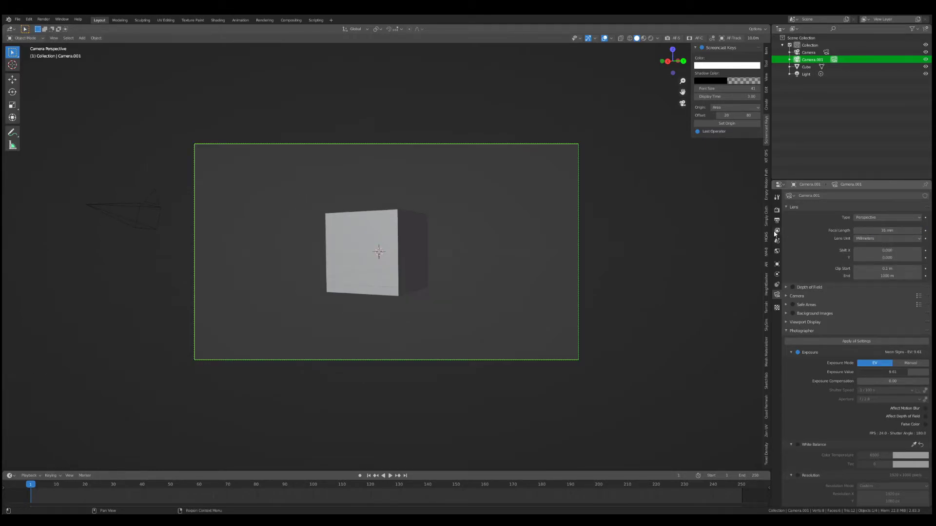
pyautogui.click(895, 233)
pyautogui.write('100')
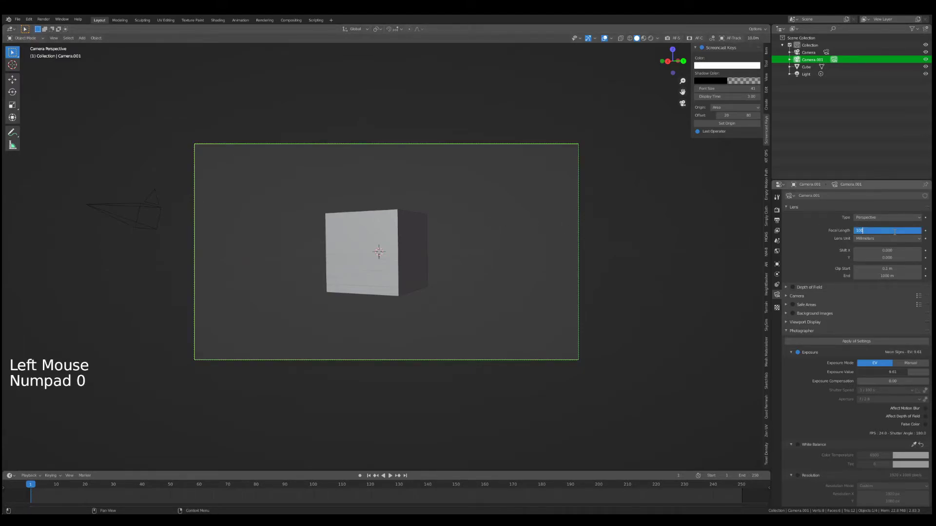
pyautogui.press('Return')
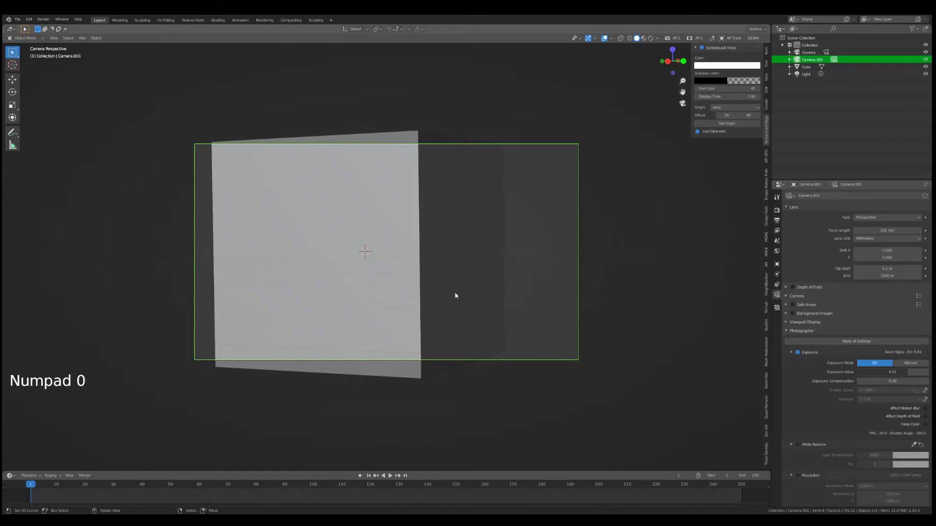
pyautogui.click(886, 231)
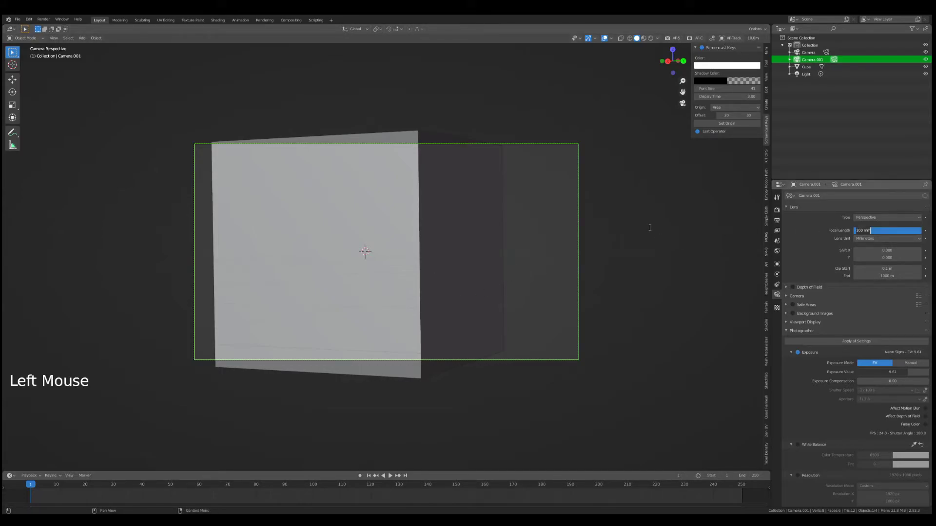
pyautogui.write('10')
pyautogui.press('Return')
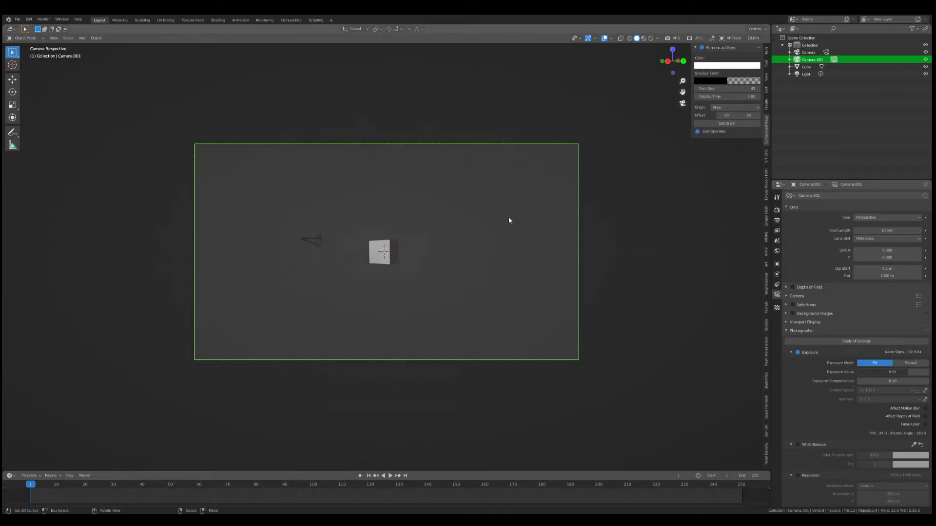
# Bring the camera closer to the cube with Walk Navigation and around to a raised corner view
pyautogui.hotkey('shift', 'f')
pyautogui.hotkey('shift', 'w')
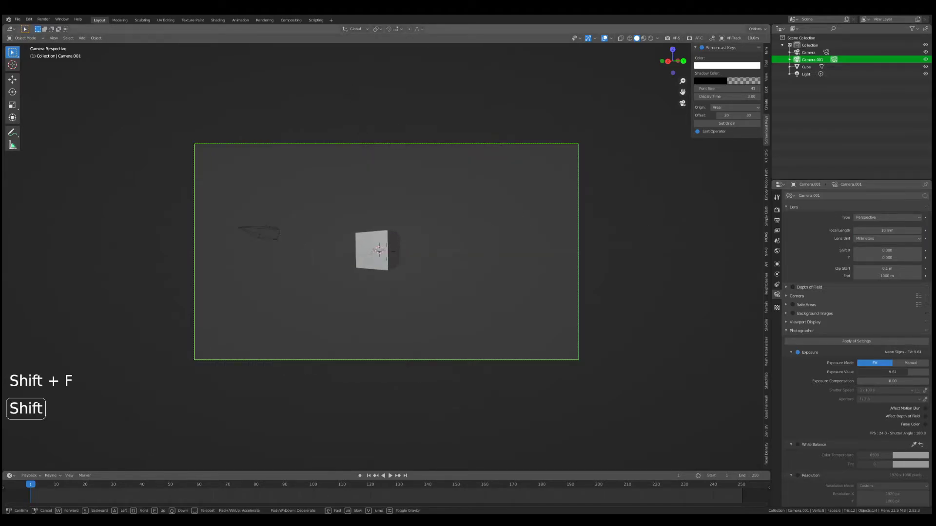
pyautogui.press('s')
pyautogui.click(390, 237)
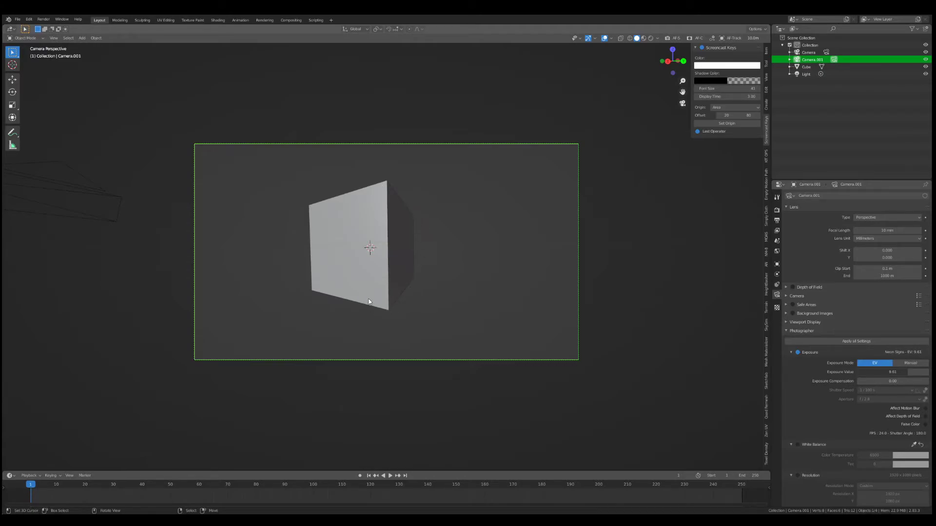
pyautogui.hotkey('shift', 'f')
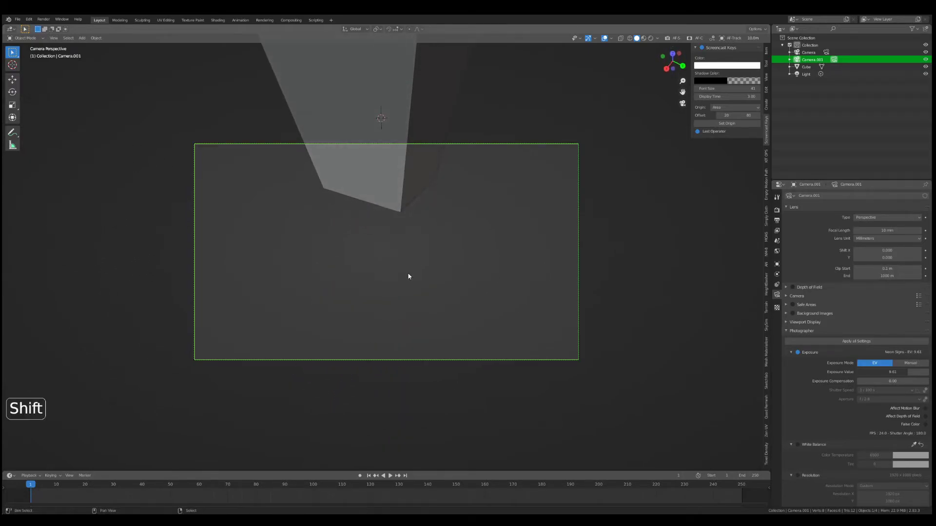
pyautogui.hotkey('shift', 'f')
pyautogui.press('shift')
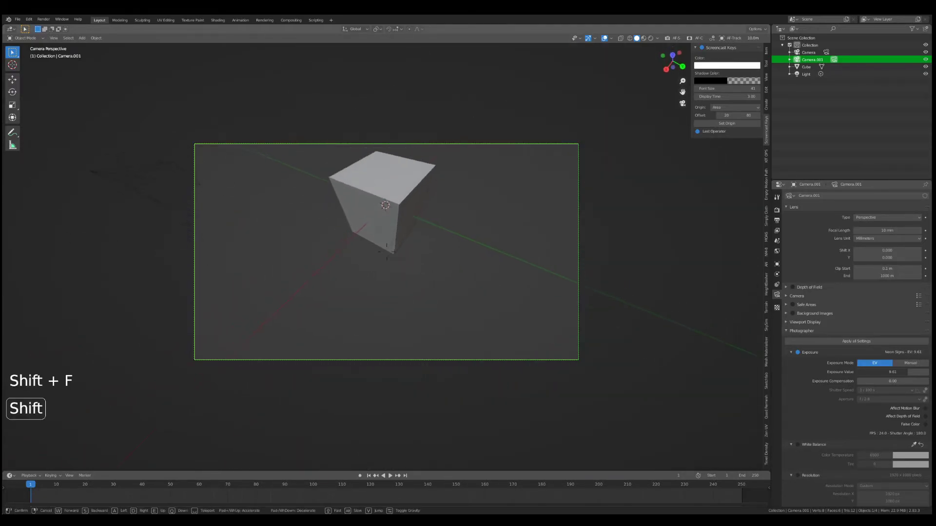
pyautogui.press('Return')
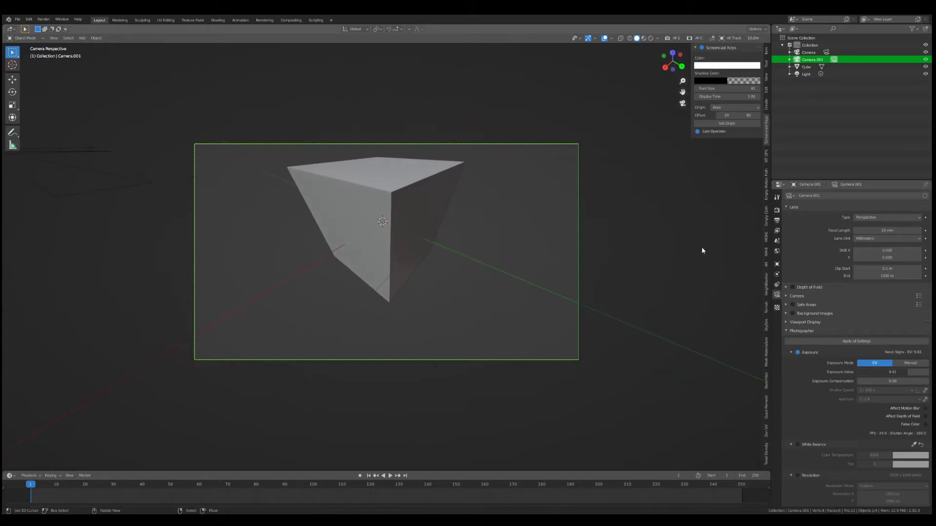
# Set the focal length to 50 mm and walk the camera back until the whole cube fits in the frame
pyautogui.click(896, 231)
pyautogui.write('50')
pyautogui.press('Return')
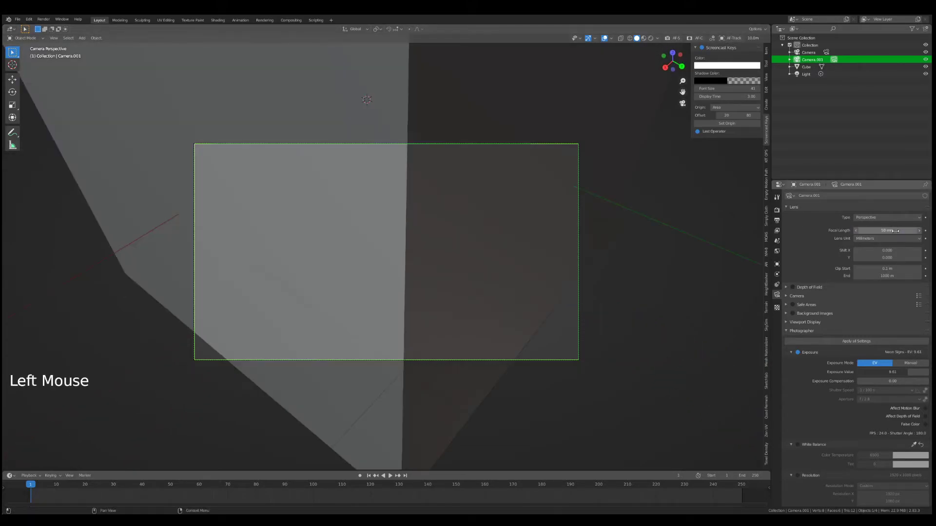
pyautogui.hotkey('shift', 'f')
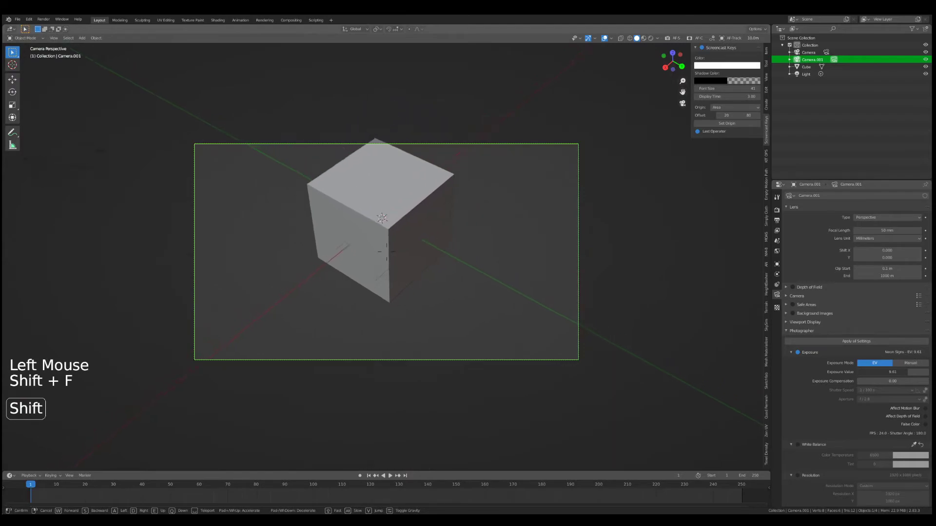
pyautogui.press('s')
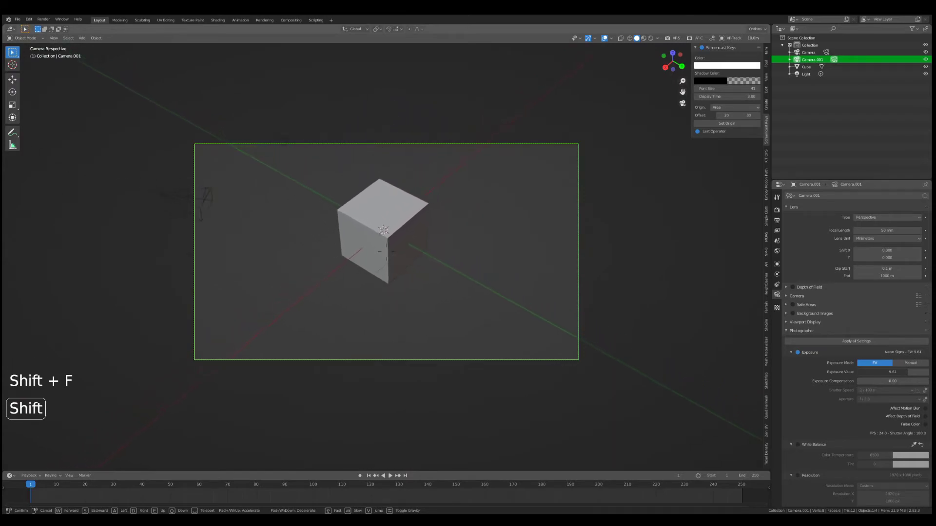
pyautogui.click(388, 255)
# Set the camera type to Orthographic and try to reposition the camera with Walk Navigation
pyautogui.click(890, 218)
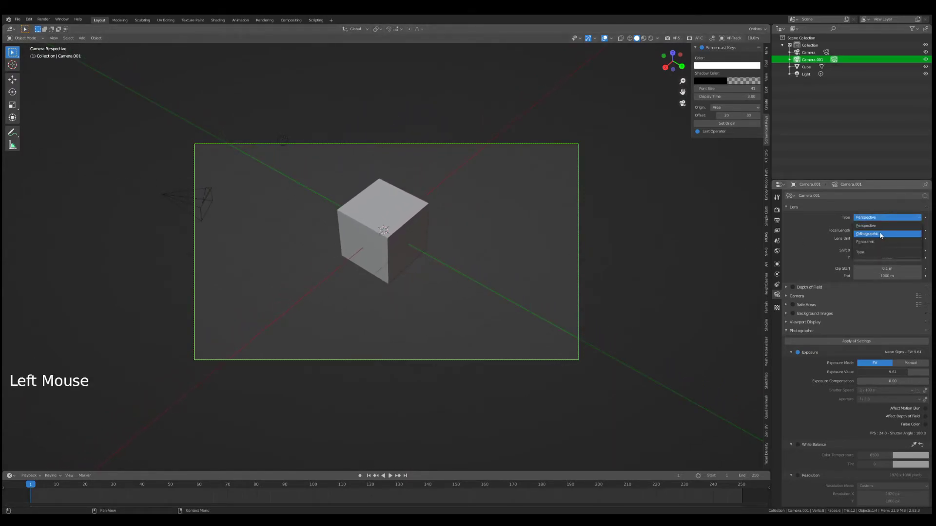
pyautogui.click(880, 234)
pyautogui.scroll(-2, 528, 231)
pyautogui.scroll(1, 527, 230)
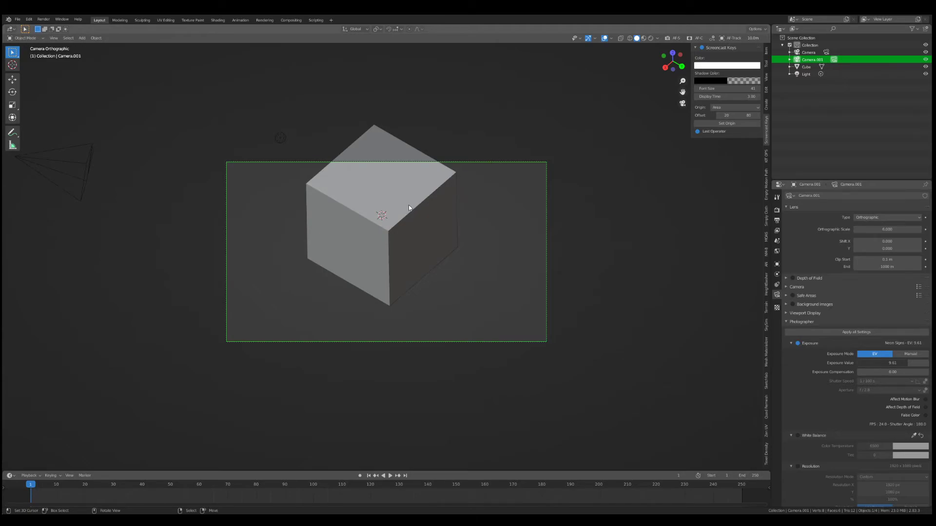
pyautogui.hotkey('shift', 'f')
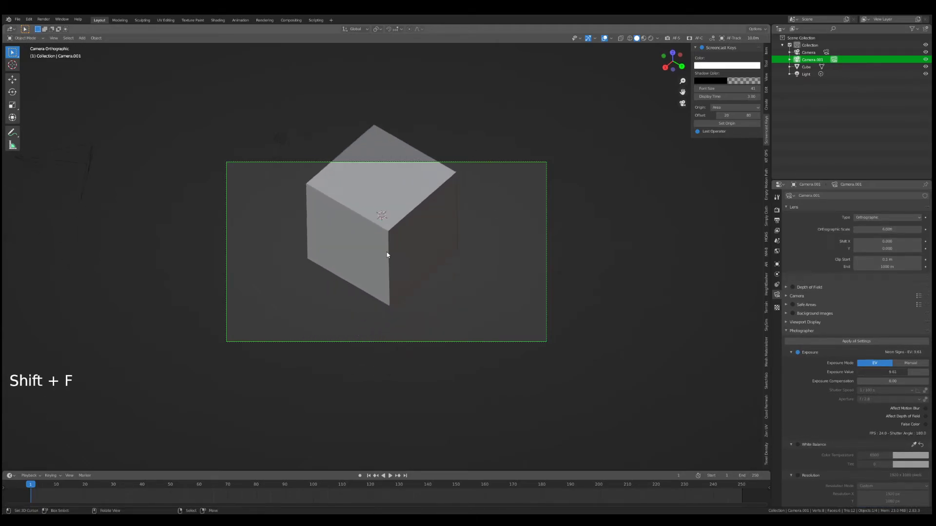
pyautogui.hotkey('shift', 'f')
pyautogui.hotkey('shift', 'f')
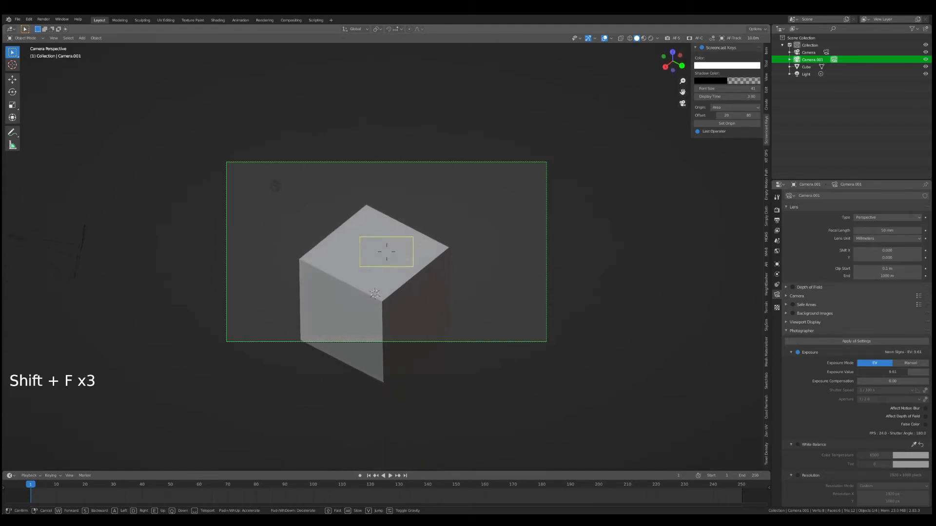
pyautogui.click(387, 258)
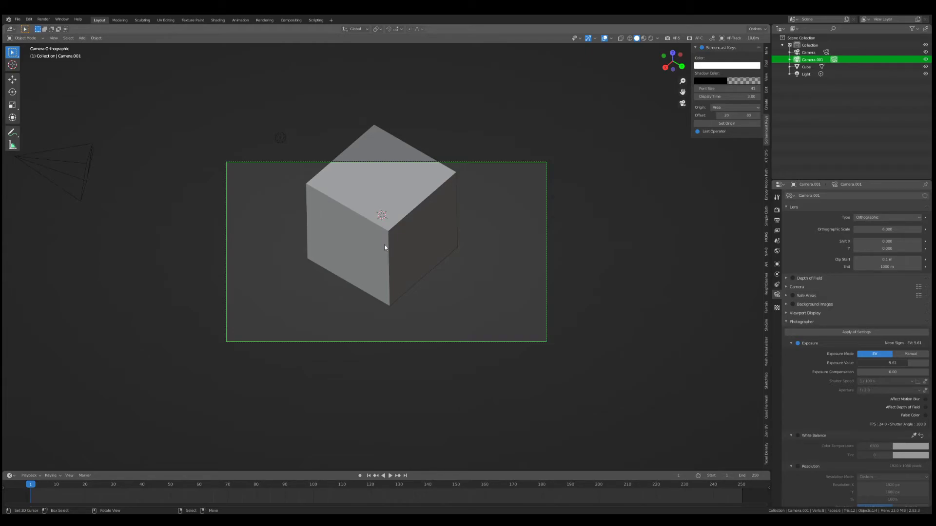
# Change the camera's angle with Walk Navigation and lower it along the global Z axis until the cube is inside the frame
pyautogui.click(58, 40)
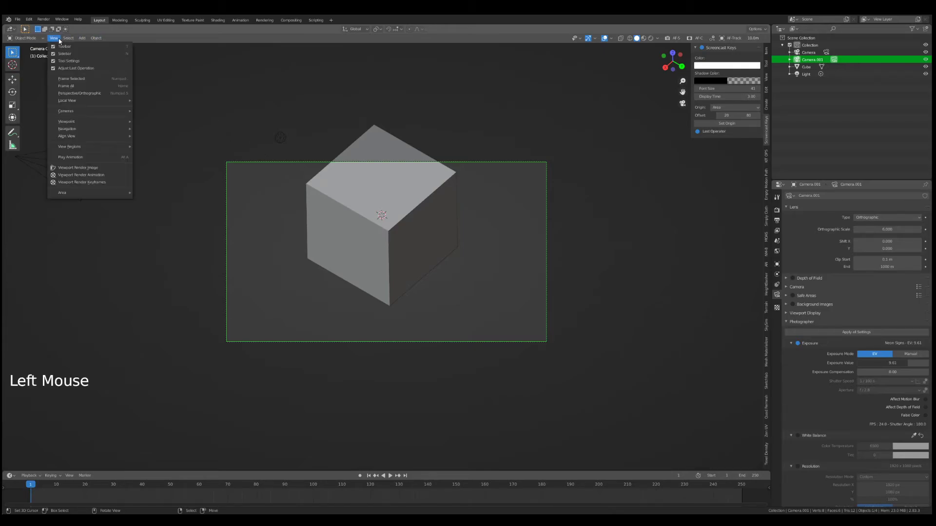
pyautogui.moveTo(98, 111)
pyautogui.moveTo(102, 132)
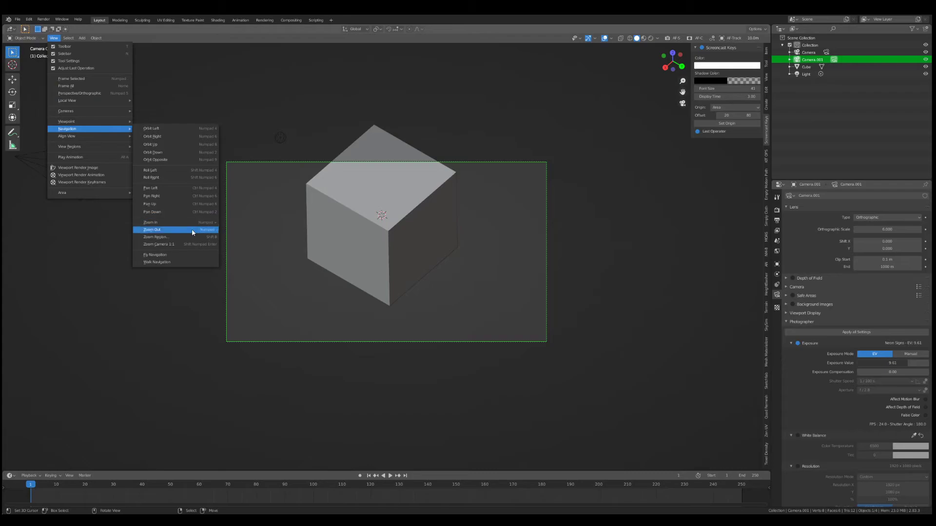
pyautogui.click(188, 262)
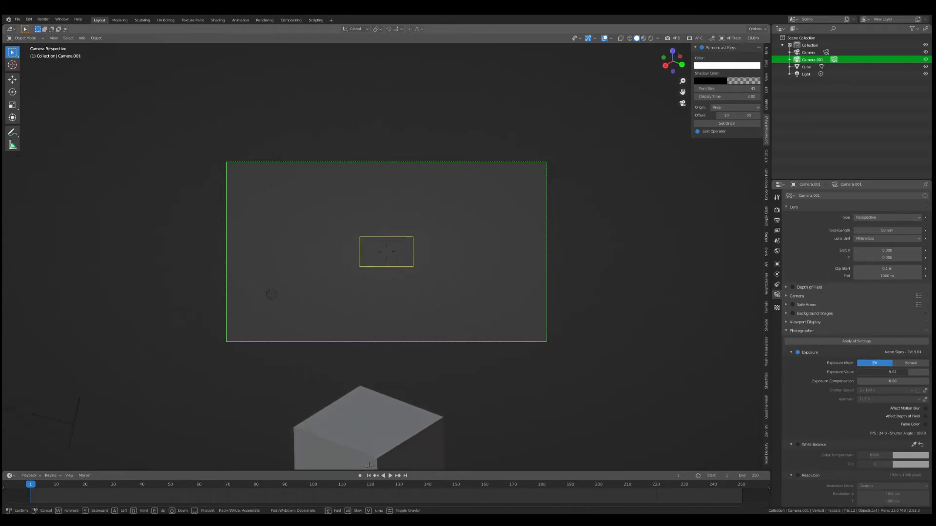
pyautogui.press('g')
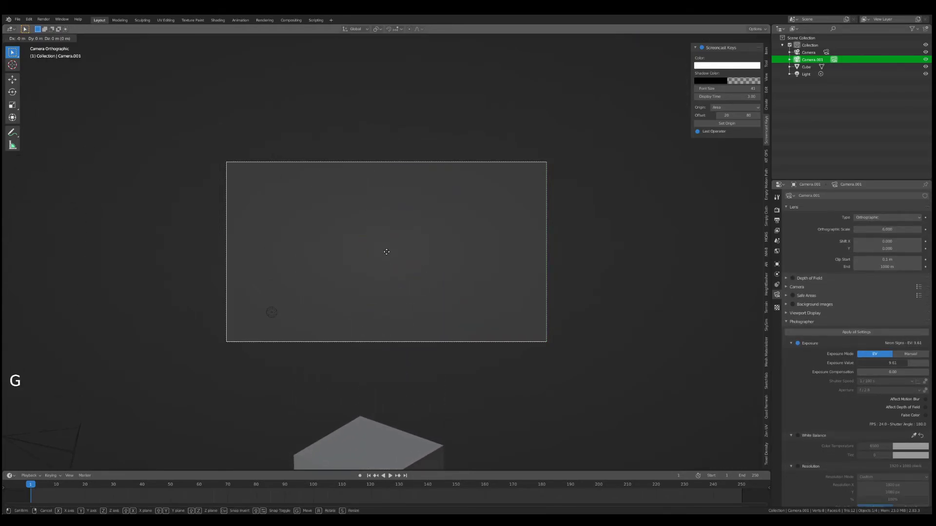
pyautogui.press('z')
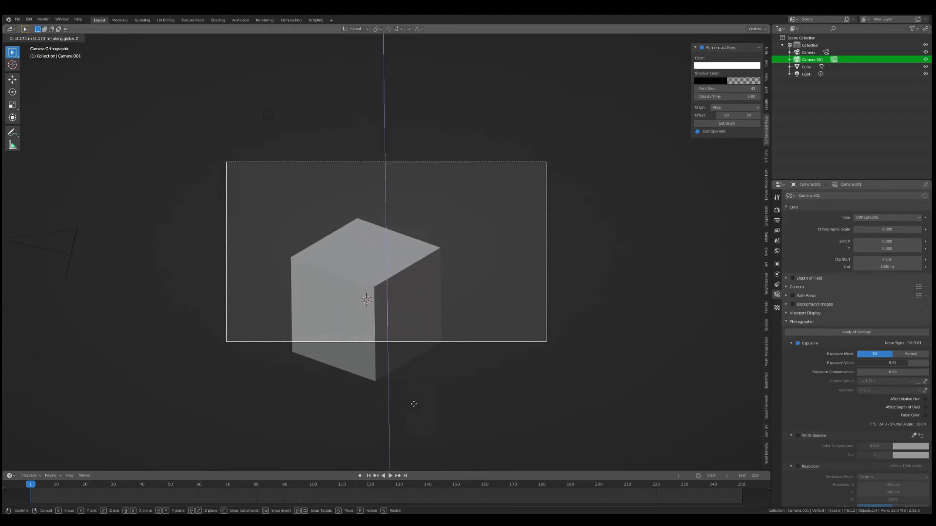
pyautogui.click(423, 431)
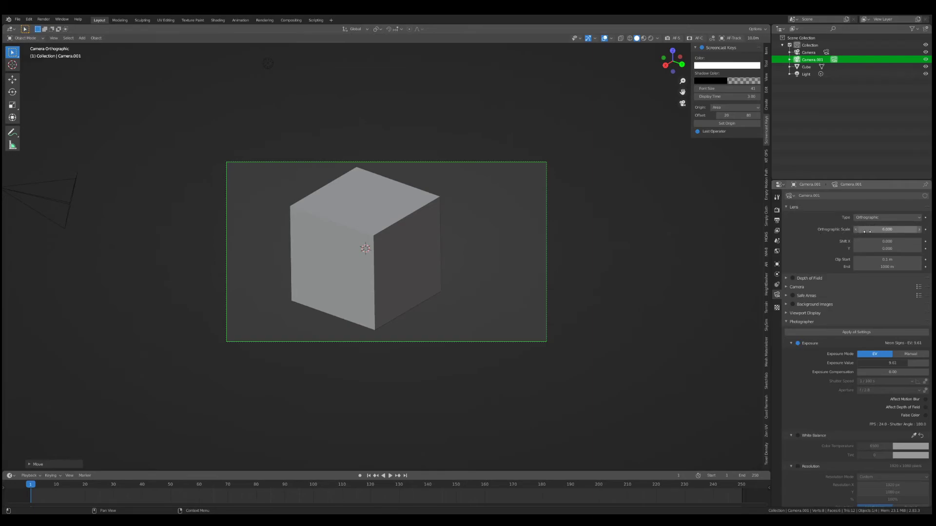
# Set the camera type back to Perspective and raise the lens shift to about 0.5 in Y
pyautogui.moveTo(877, 231)
pyautogui.mouseDown()
pyautogui.moveTo(838, 230)
pyautogui.moveTo(926, 230)
pyautogui.moveTo(887, 230)
pyautogui.moveTo(879, 220)
pyautogui.mouseUp()
pyautogui.click(879, 220)
pyautogui.click(873, 225)
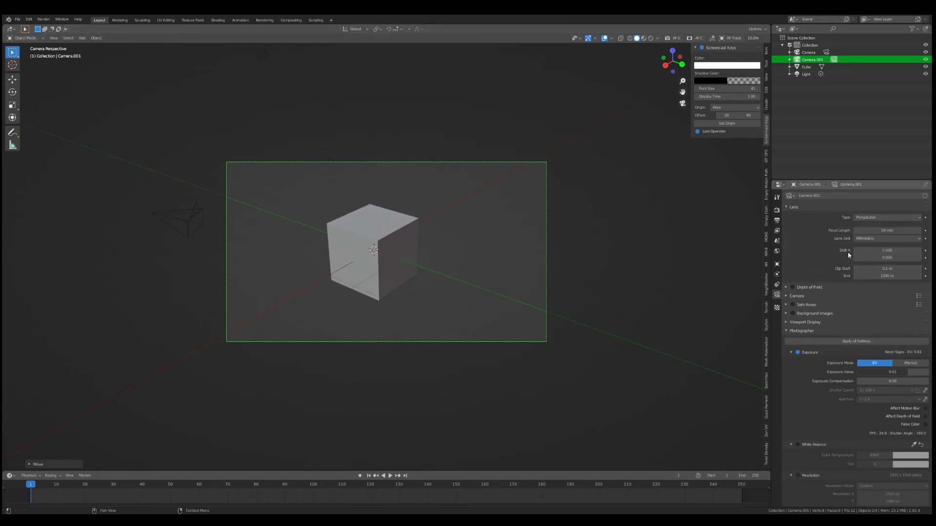
pyautogui.moveTo(872, 250); pyautogui.dragTo(914, 256)
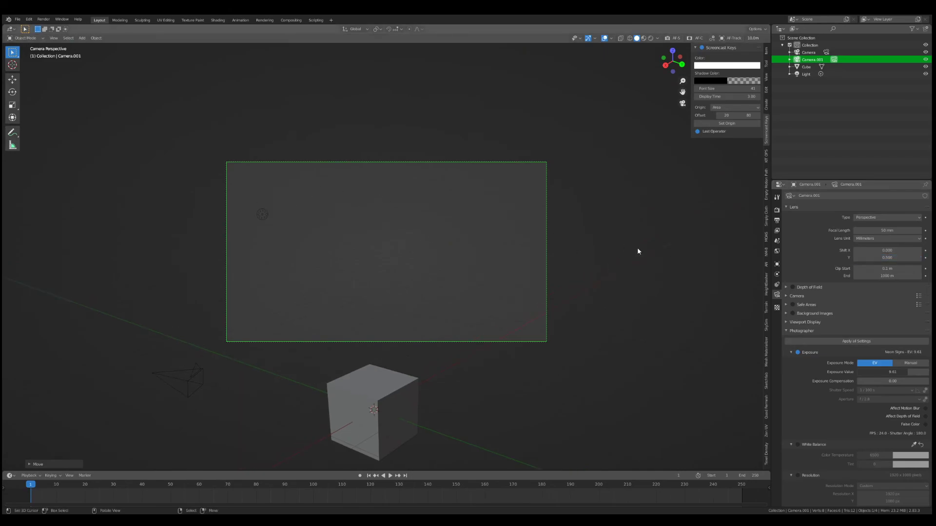
# Duplicate the cube and move the copy up into the camera frame
pyautogui.rightClick(388, 409)
pyautogui.hotkey('shift', 'd')
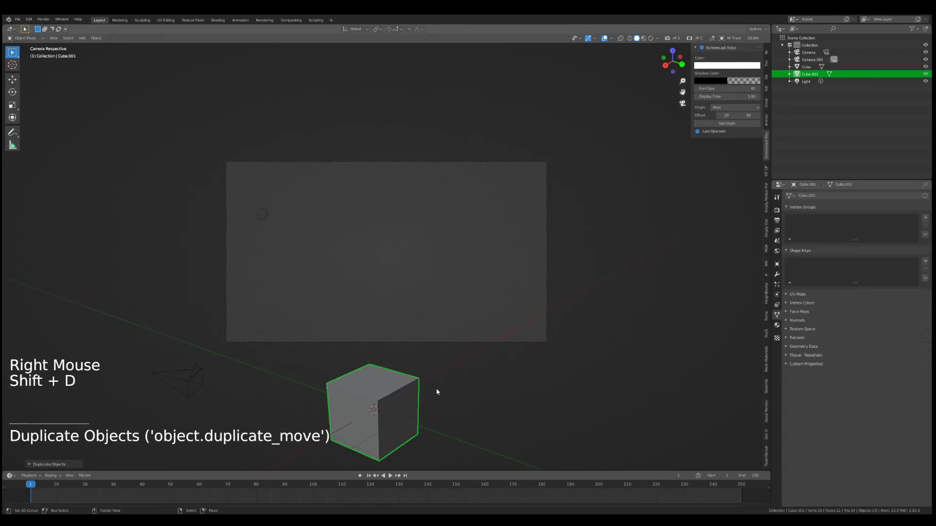
pyautogui.press('g')
pyautogui.click(406, 212)
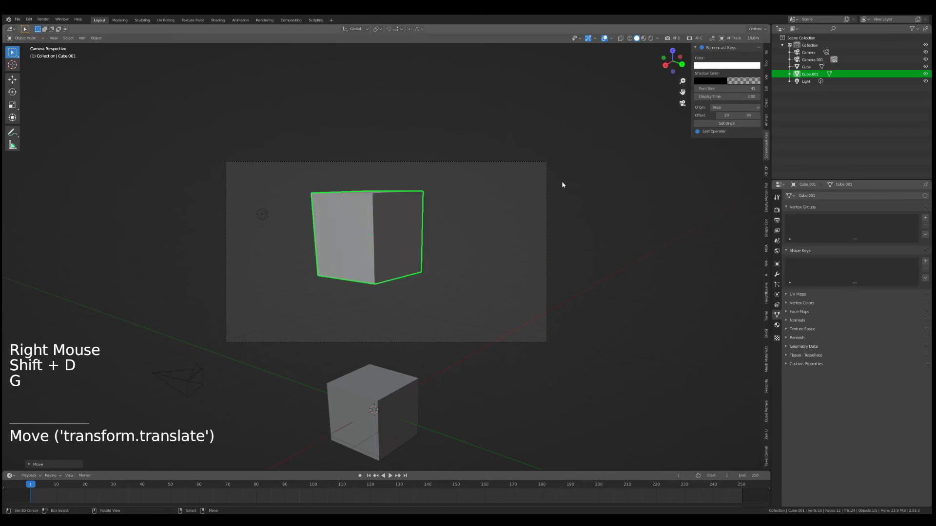
# Select Camera.001 and try to lower it along the global Z axis to compare with the lens shift
pyautogui.rightClick(539, 162)
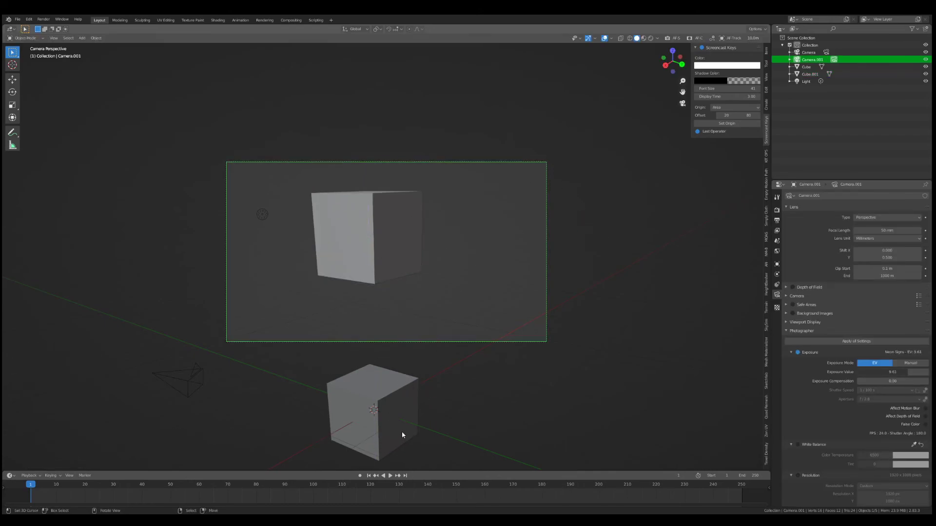
pyautogui.press('g')
pyautogui.press('z')
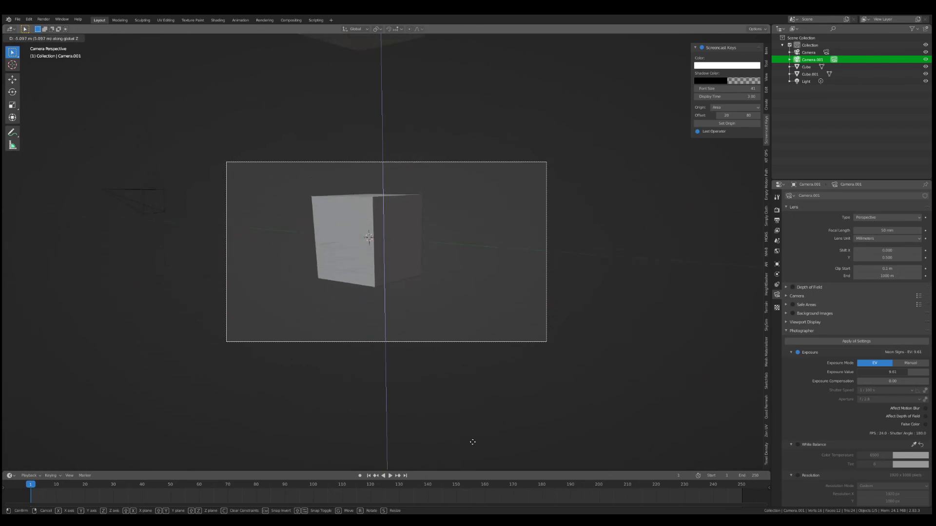
pyautogui.click(493, 259)
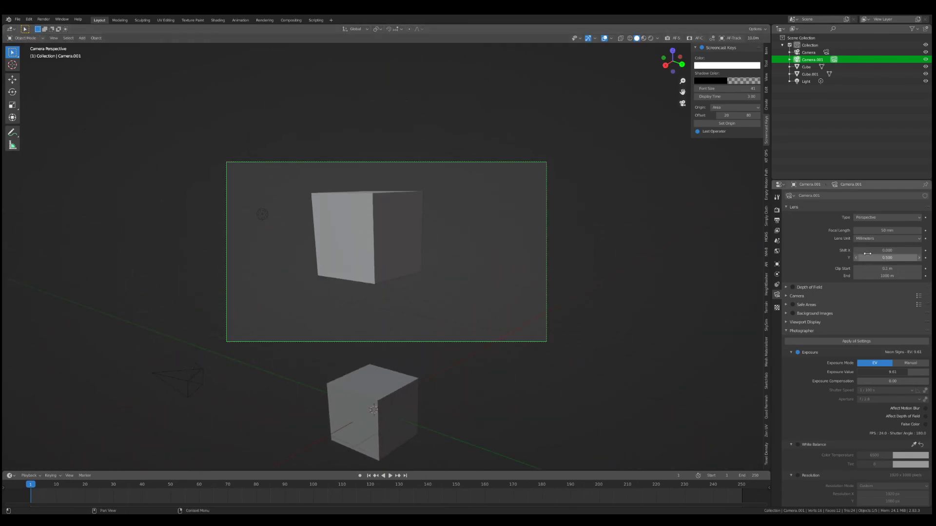
# Set Camera.001's lens shift to about 0.12 in X and 0.05 in Y so the original cube is in the frame
pyautogui.moveTo(878, 259); pyautogui.dragTo(898, 250)
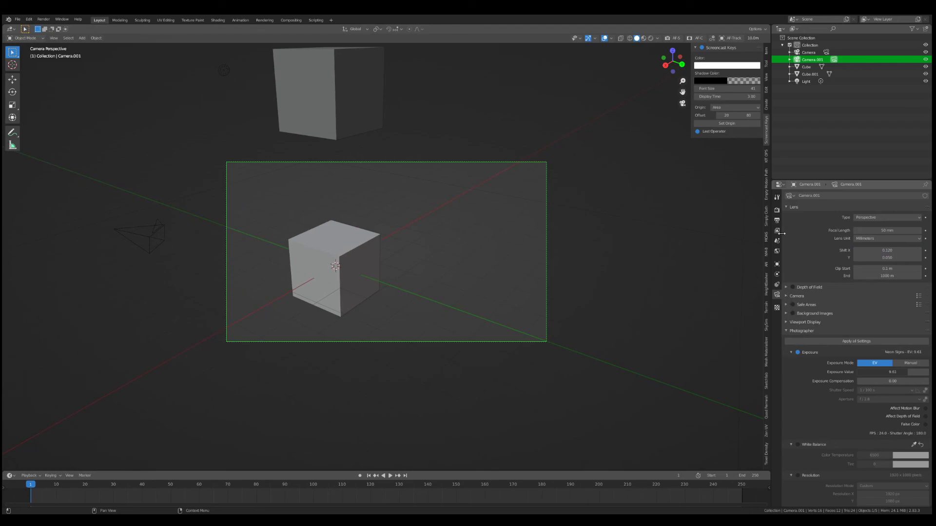